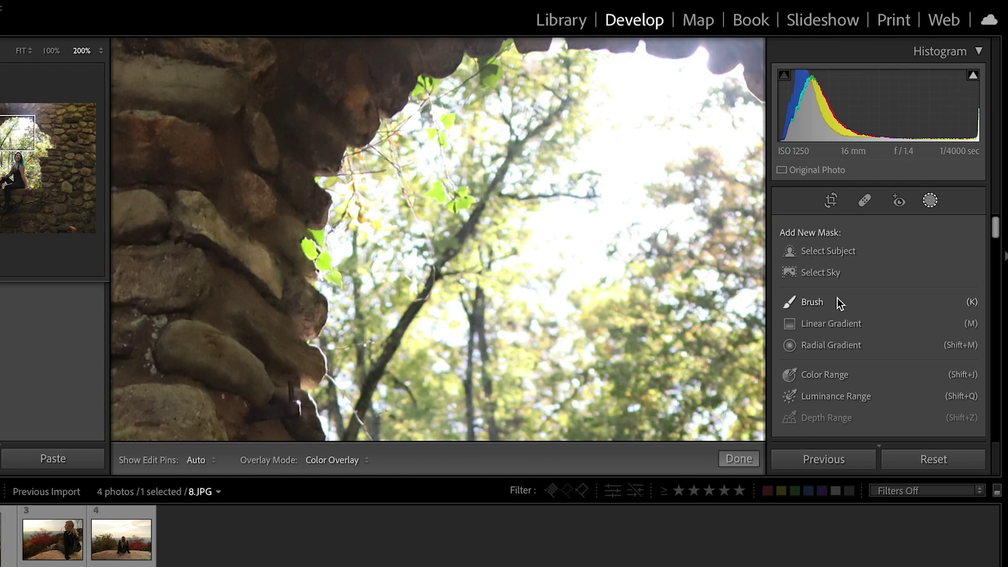
# Add a brush mask with a brush size of 17 and set its exposure to 4.00
pyautogui.click(836, 299)
pyautogui.scroll(3, 472, 174)
pyautogui.moveTo(472, 174)
pyautogui.mouseDown()
pyautogui.moveTo(451, 234)
pyautogui.moveTo(447, 205)
pyautogui.moveTo(533, 158)
pyautogui.moveTo(489, 248)
pyautogui.moveTo(520, 251)
pyautogui.mouseUp()
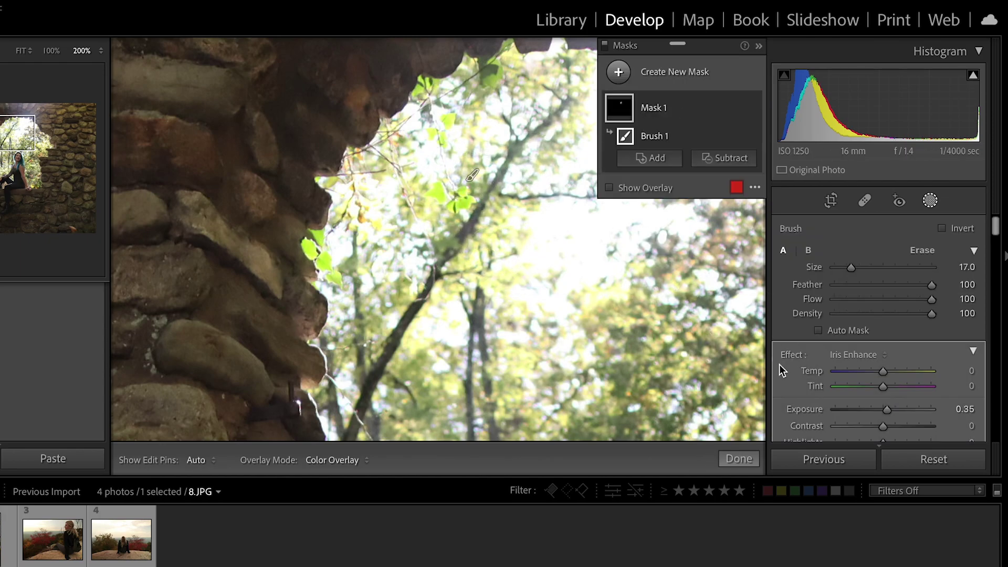
pyautogui.click(865, 355)
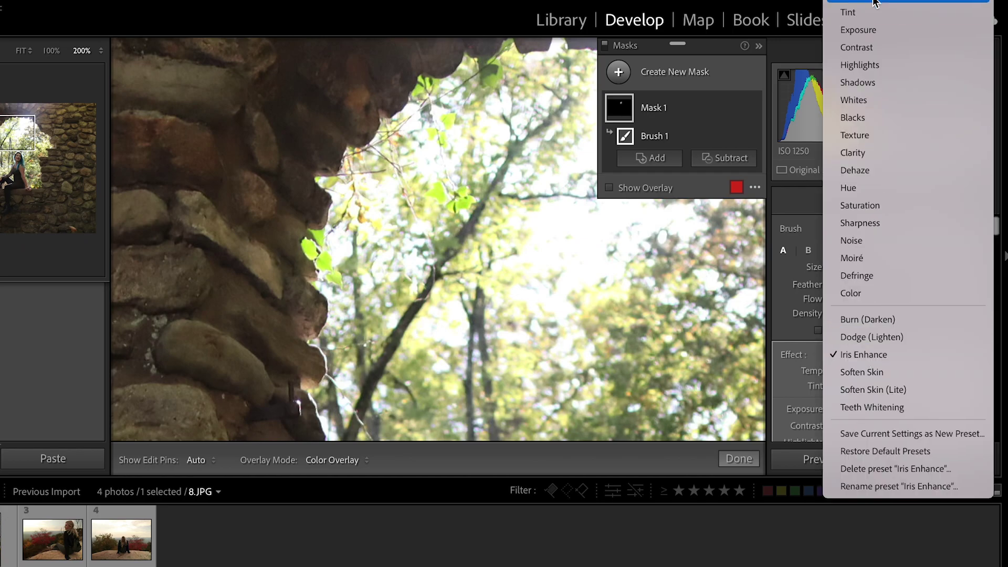
pyautogui.click(903, 29)
pyautogui.moveTo(913, 404); pyautogui.dragTo(931, 410)
# Paint the brush mask over the bright sky and treetops in the upper part of the arched window opening
pyautogui.moveTo(416, 227)
pyautogui.mouseDown()
pyautogui.moveTo(417, 205)
pyautogui.moveTo(495, 146)
pyautogui.moveTo(521, 112)
pyautogui.moveTo(621, 143)
pyautogui.mouseUp()
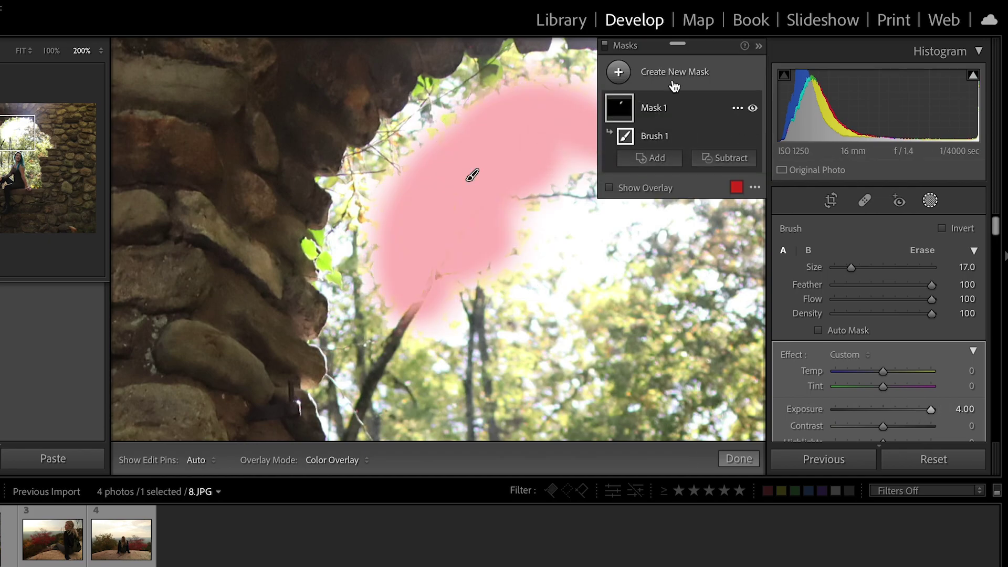
pyautogui.moveTo(691, 41); pyautogui.dragTo(875, 217)
pyautogui.press('h')
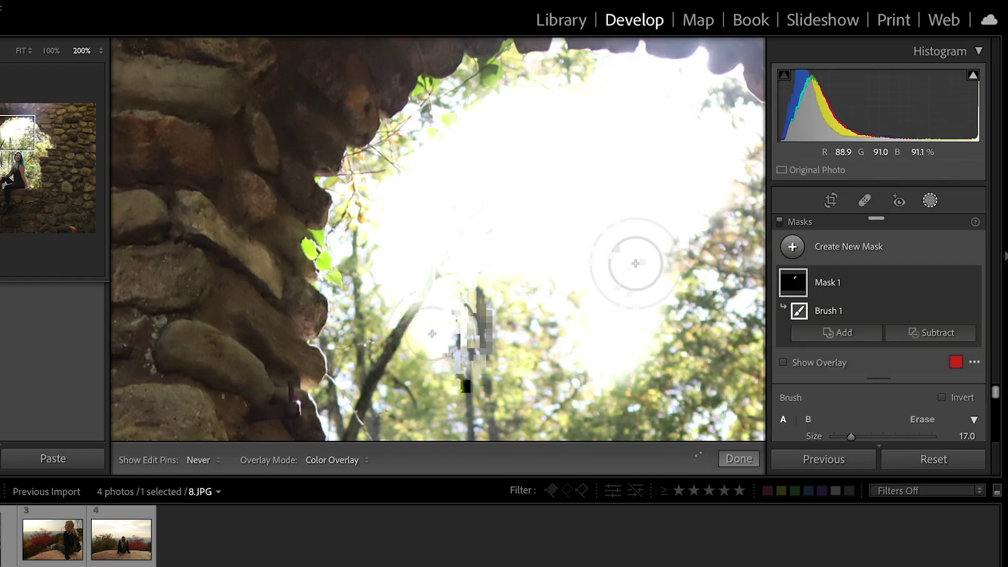
pyautogui.moveTo(632, 261); pyautogui.dragTo(505, 357)
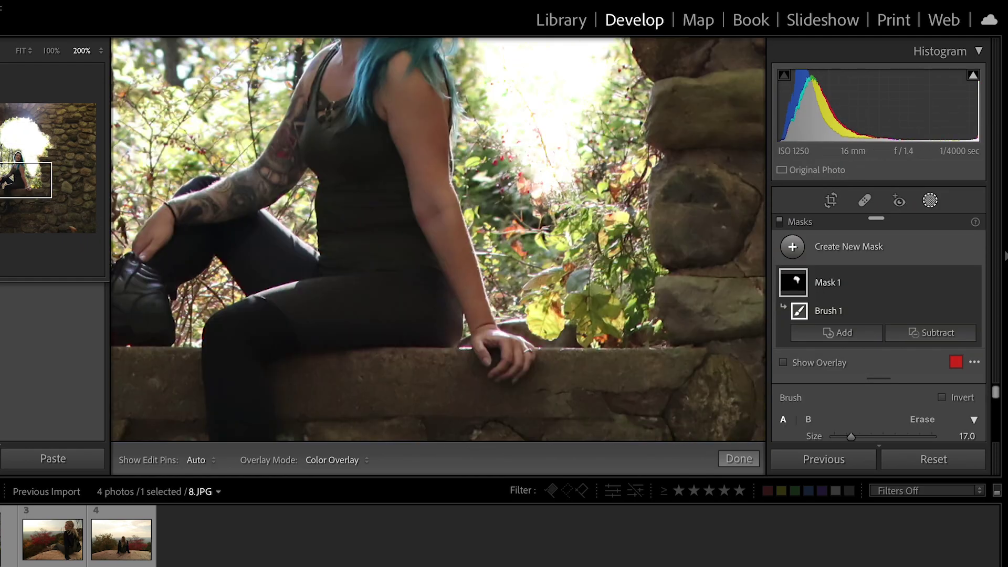
# Extend the mask over the foliage behind the woman's back and up along the opening's stone edge, reducing the brush size to 3
pyautogui.moveTo(519, 115)
pyautogui.mouseDown()
pyautogui.moveTo(472, 210)
pyautogui.moveTo(551, 320)
pyautogui.moveTo(611, 223)
pyautogui.mouseUp()
pyautogui.moveTo(635, 336); pyautogui.dragTo(645, 157)
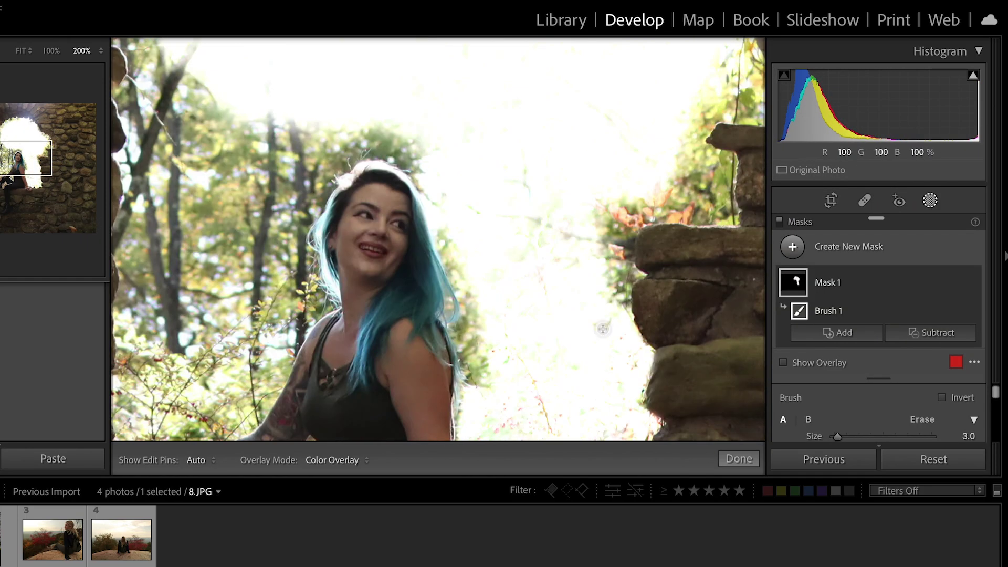
pyautogui.moveTo(603, 315); pyautogui.dragTo(694, 139)
pyautogui.moveTo(630, 336)
pyautogui.mouseDown()
pyautogui.moveTo(577, 231)
pyautogui.moveTo(499, 152)
pyautogui.mouseUp()
pyautogui.moveTo(499, 152); pyautogui.dragTo(435, 52)
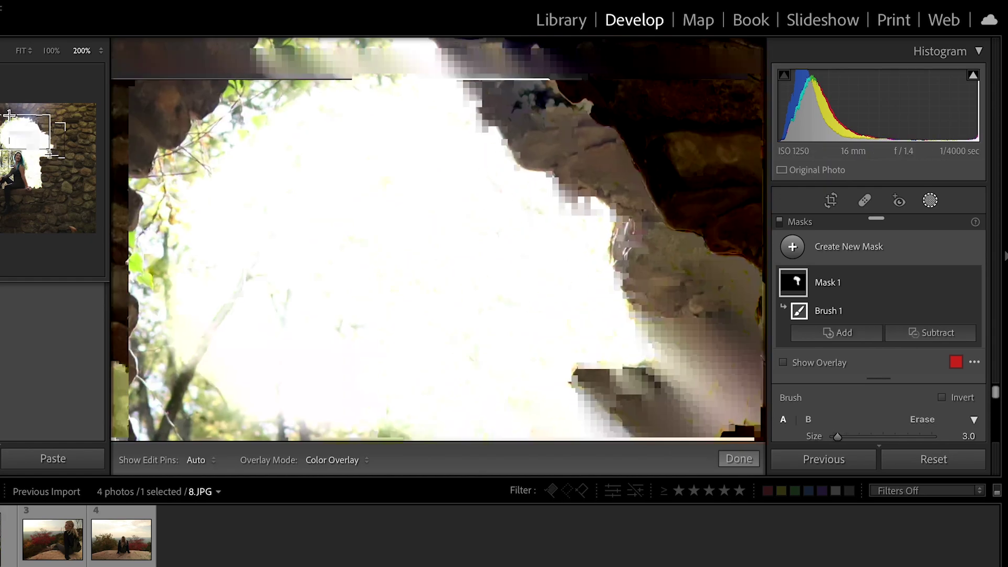
# Paint the remaining foliage between the left stone wall and the woman down to her boots, using a brush size of 3 to 4
pyautogui.press('h')
pyautogui.moveTo(562, 261)
pyautogui.mouseDown()
pyautogui.moveTo(498, 262)
pyautogui.moveTo(388, 315)
pyautogui.moveTo(325, 362)
pyautogui.mouseUp()
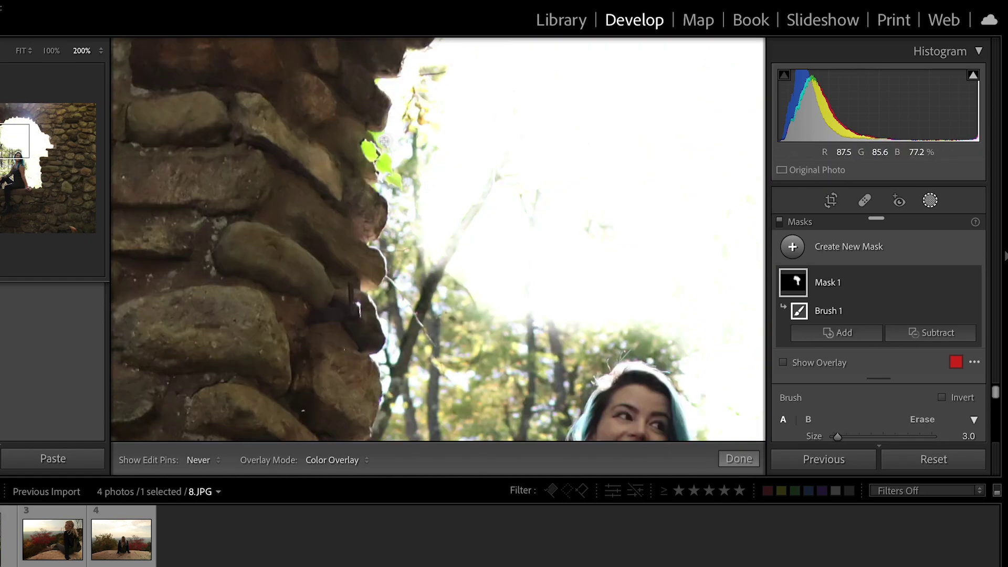
pyautogui.moveTo(384, 140); pyautogui.dragTo(418, 157)
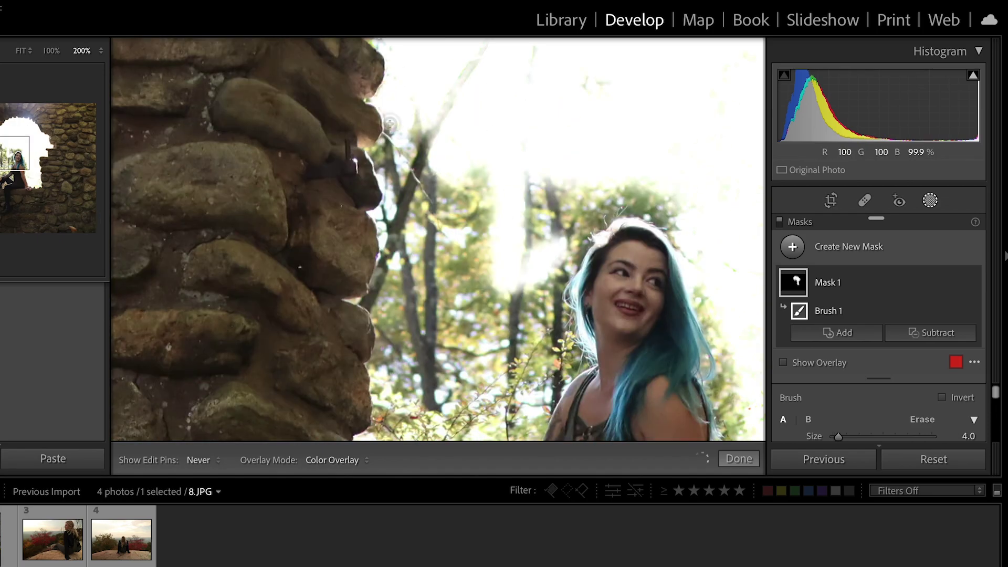
pyautogui.moveTo(498, 367)
pyautogui.mouseDown()
pyautogui.moveTo(427, 191)
pyautogui.moveTo(618, 205)
pyautogui.moveTo(577, 252)
pyautogui.mouseUp()
pyautogui.moveTo(388, 205); pyautogui.dragTo(391, 367)
pyautogui.moveTo(557, 131)
pyautogui.mouseDown()
pyautogui.moveTo(586, 200)
pyautogui.moveTo(561, 315)
pyautogui.mouseUp()
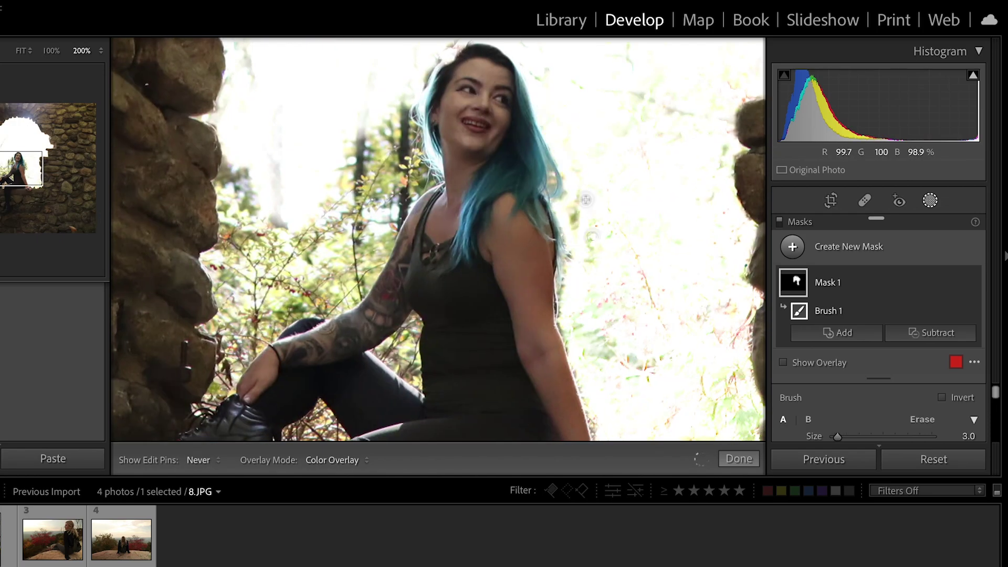
pyautogui.moveTo(420, 70)
pyautogui.mouseDown()
pyautogui.moveTo(367, 199)
pyautogui.moveTo(247, 252)
pyautogui.moveTo(326, 307)
pyautogui.moveTo(220, 220)
pyautogui.moveTo(252, 367)
pyautogui.moveTo(399, 367)
pyautogui.mouseUp()
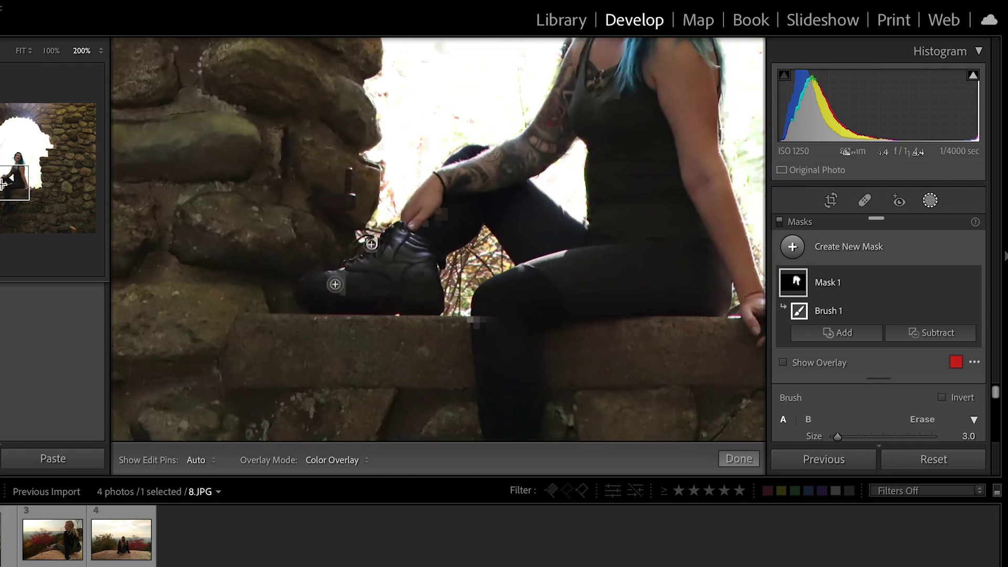
# Set the background mask's exposure to -0.07 and its hue to -19.5
pyautogui.press('z')
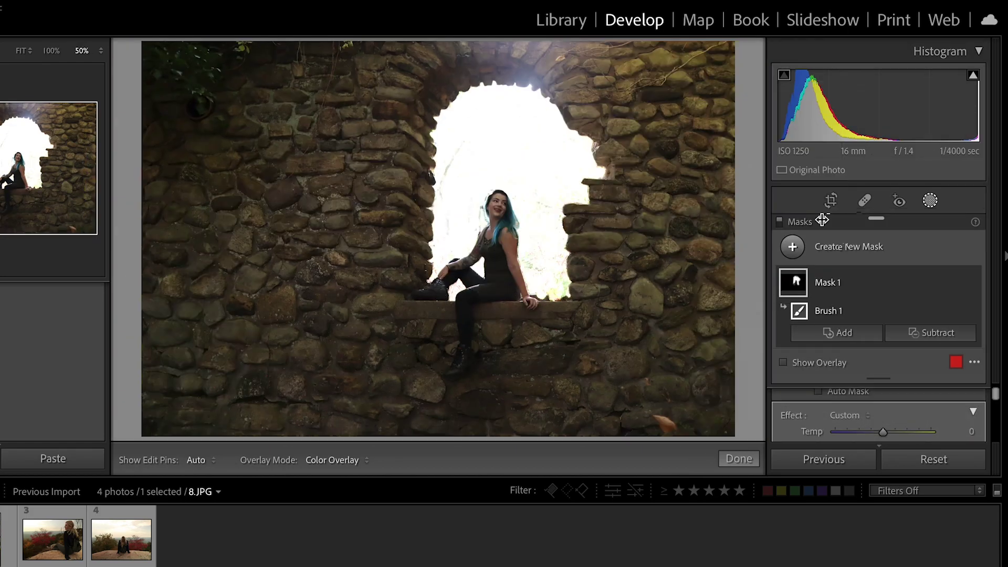
pyautogui.scroll(-5, 851, 347)
pyautogui.scroll(-1, 851, 341)
pyautogui.moveTo(902, 257); pyautogui.dragTo(882, 257)
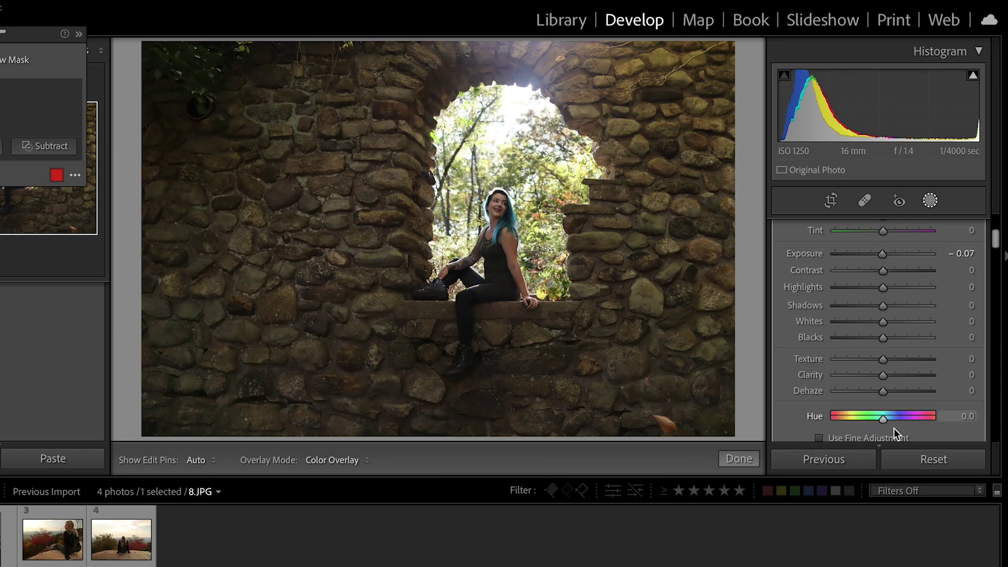
pyautogui.moveTo(882, 420); pyautogui.dragTo(878, 422)
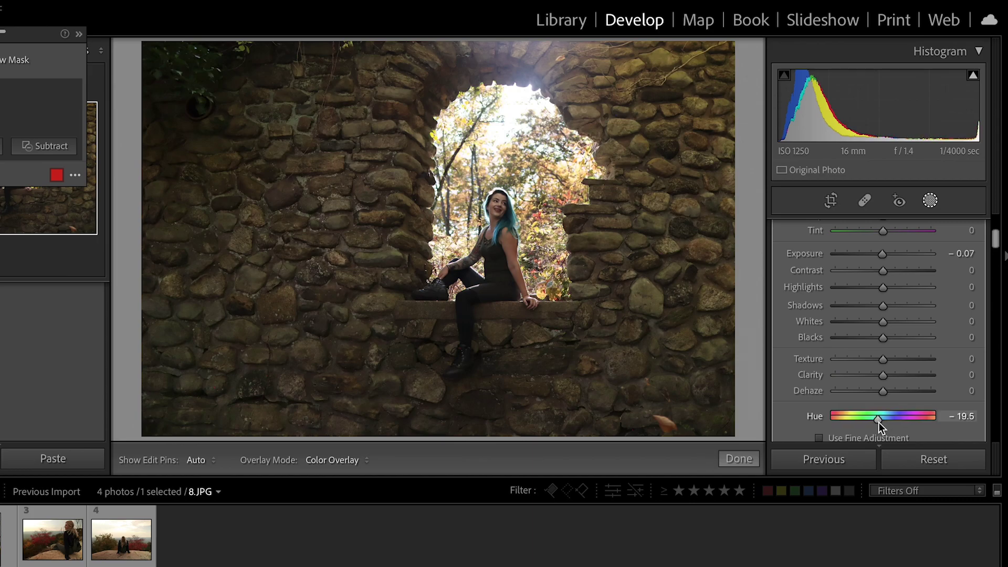
# Strongly increase the background mask's saturation, with dehaze at 23 and hue at -21.3
pyautogui.scroll(-3, 878, 422)
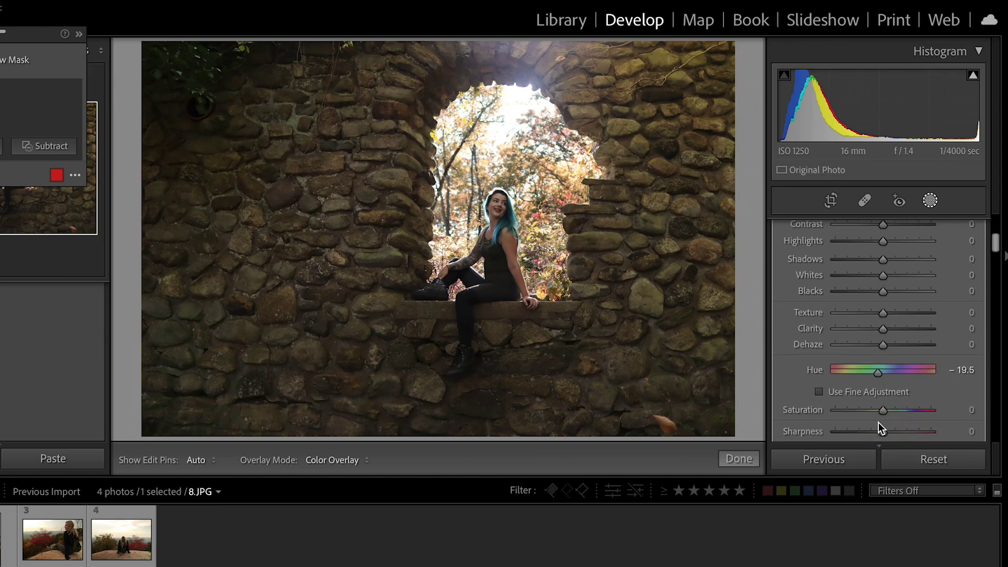
pyautogui.moveTo(894, 403); pyautogui.dragTo(923, 408)
pyautogui.scroll(-1, 869, 421)
pyautogui.moveTo(883, 326); pyautogui.dragTo(893, 330)
pyautogui.scroll(3, 839, 282)
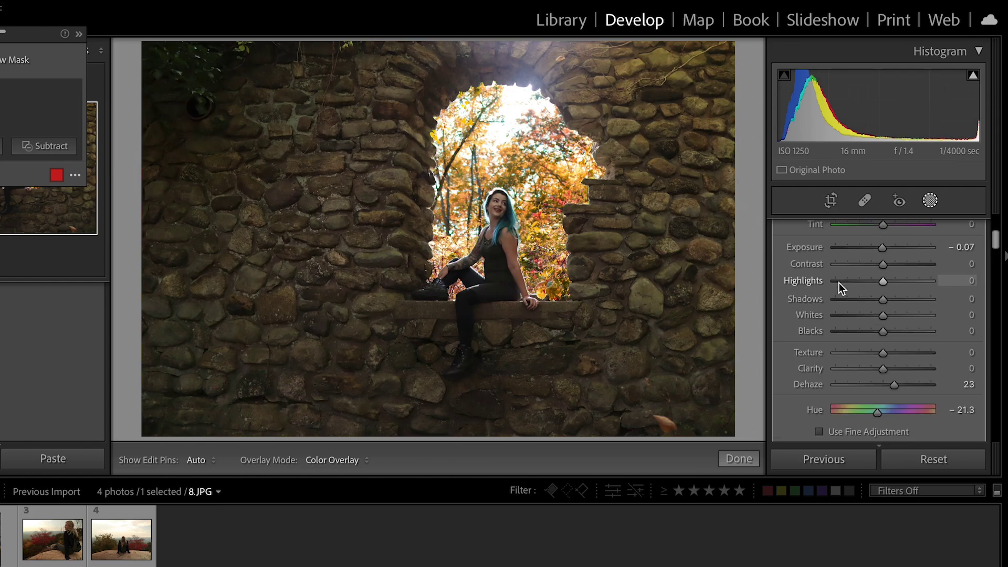
# Adjust the background mask's tones to highlights -39, shadows 36 and contrast 6
pyautogui.moveTo(865, 281); pyautogui.dragTo(874, 283)
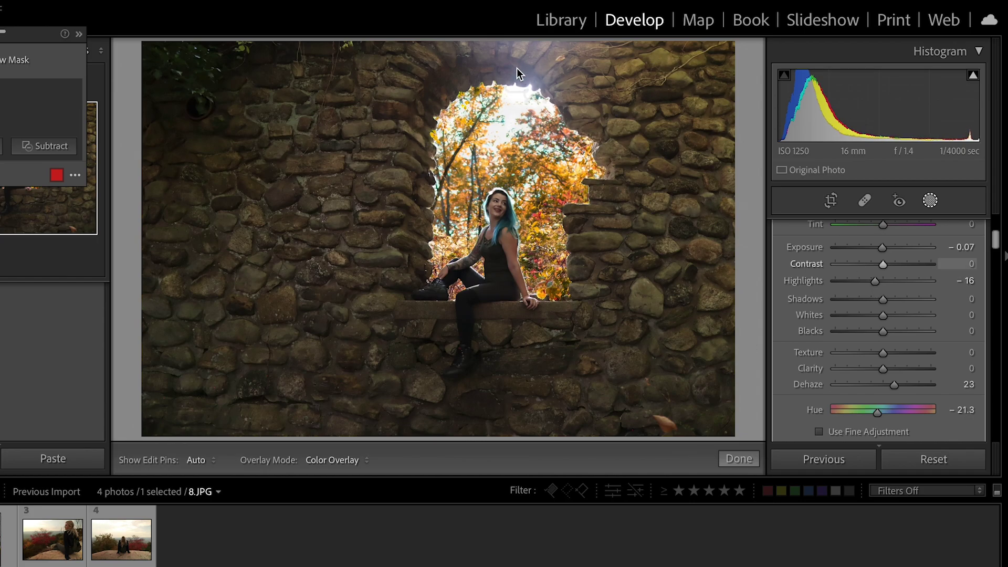
pyautogui.press('h')
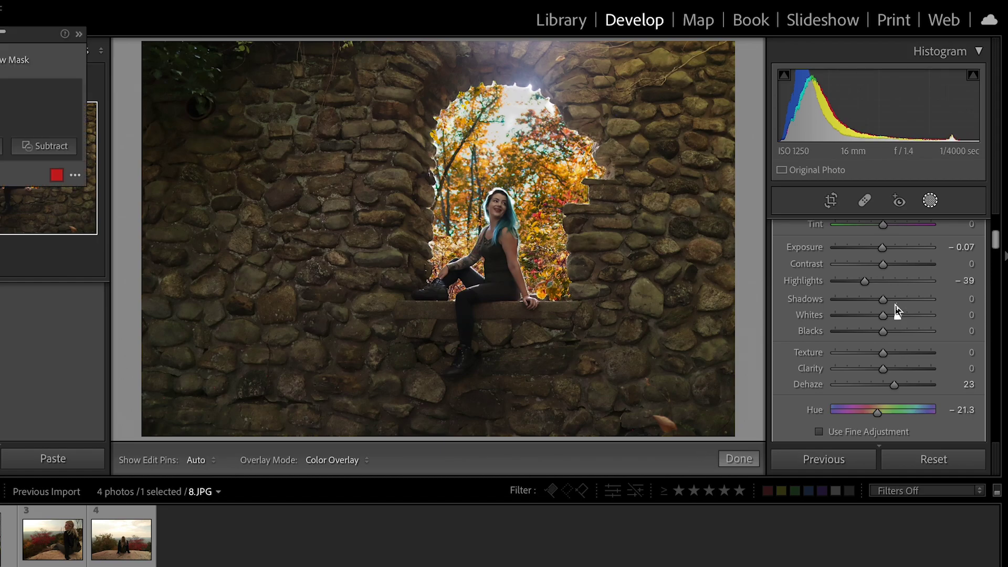
pyautogui.moveTo(892, 304); pyautogui.dragTo(899, 303)
pyautogui.moveTo(888, 266); pyautogui.dragTo(890, 268)
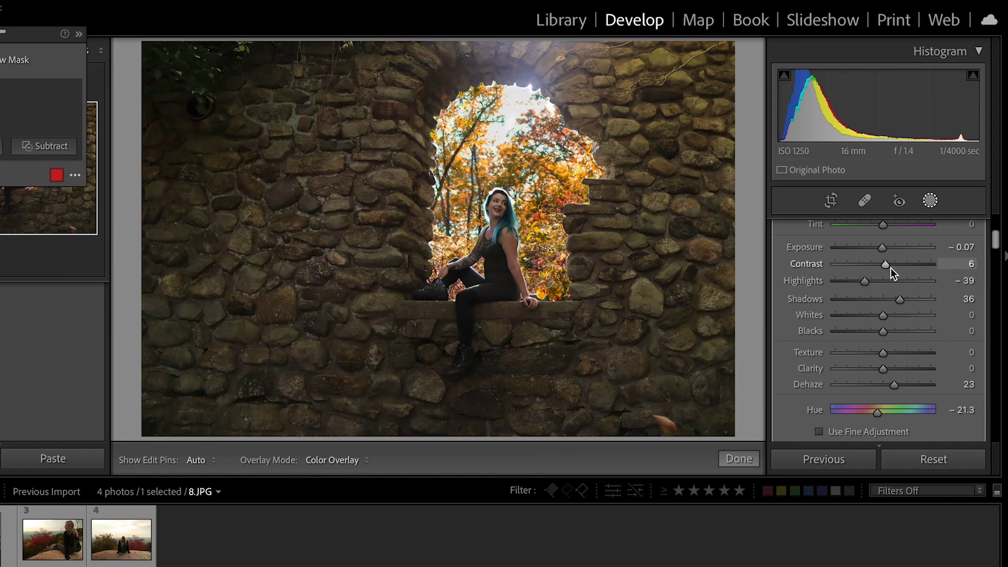
# Warm the background mask to a temp of 20 and finish editing the mask
pyautogui.scroll(4, 930, 267)
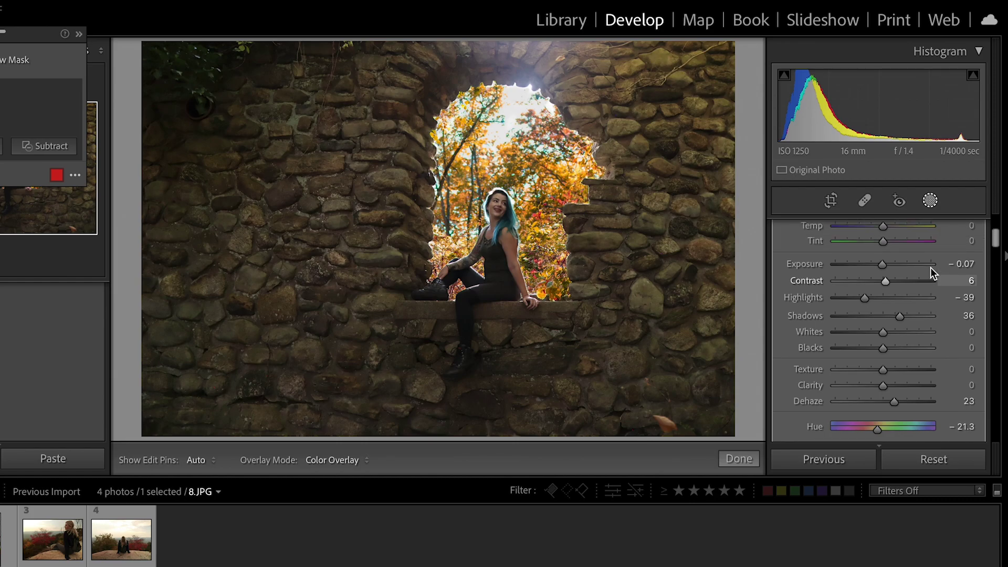
pyautogui.moveTo(886, 285); pyautogui.dragTo(895, 286)
pyautogui.press('h')
pyautogui.press('h')
pyautogui.press('h')
pyautogui.press('h')
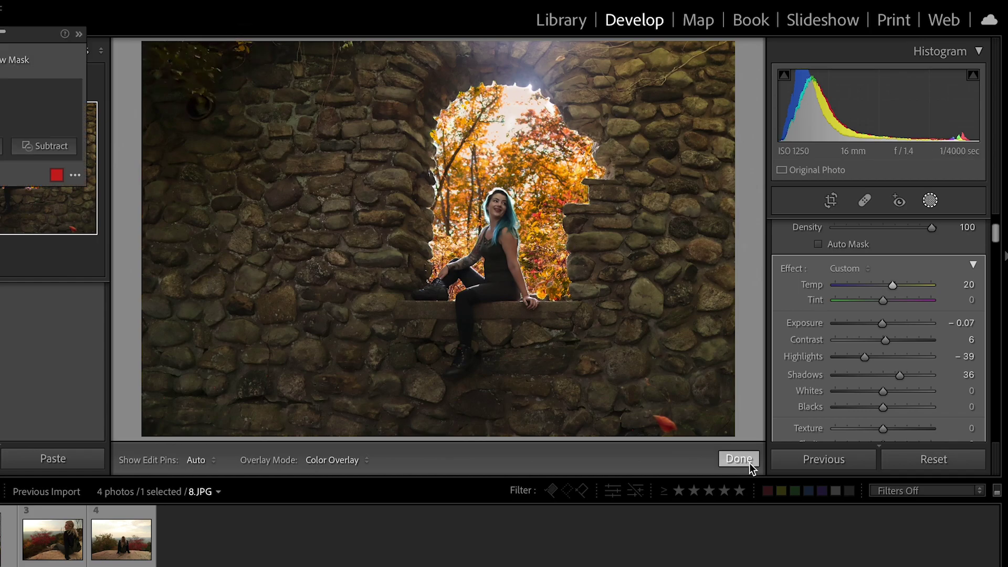
pyautogui.click(738, 459)
# Create a second brush mask and paint it over the stone wall around the window with a brush size of 27 to 29
pyautogui.click(929, 201)
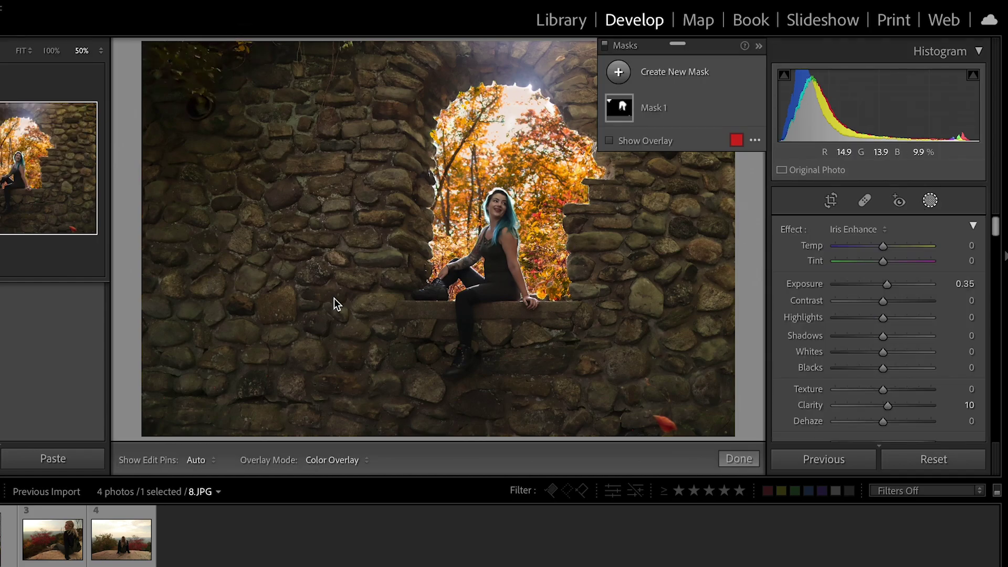
pyautogui.click(673, 75)
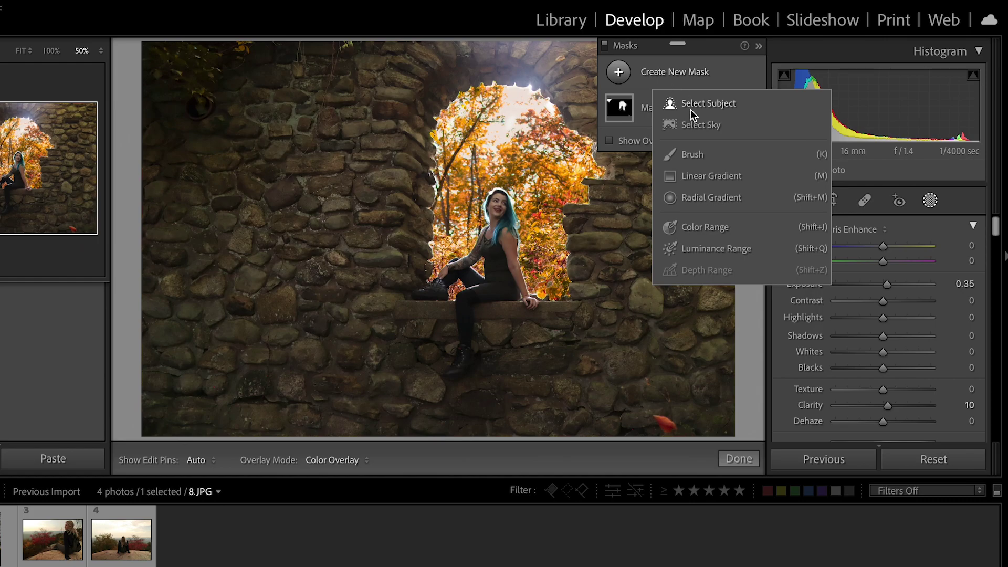
pyautogui.click(691, 152)
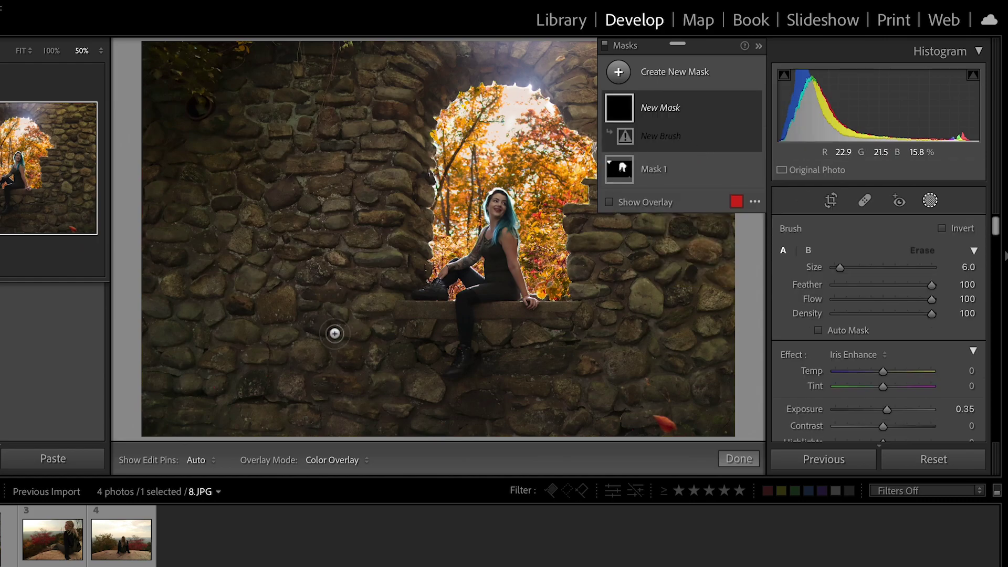
pyautogui.scroll(5, 309, 316)
pyautogui.press('h')
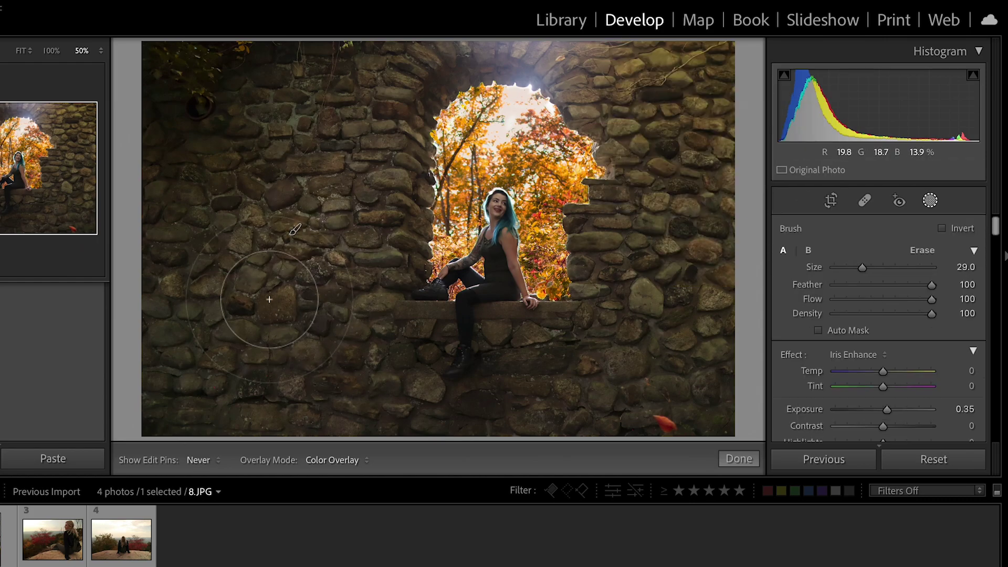
pyautogui.scroll(-1, 574, 382)
# Cool the stone wall mask to a temp of -88 and set its clarity to 83 and texture to 23
pyautogui.moveTo(883, 370); pyautogui.dragTo(839, 376)
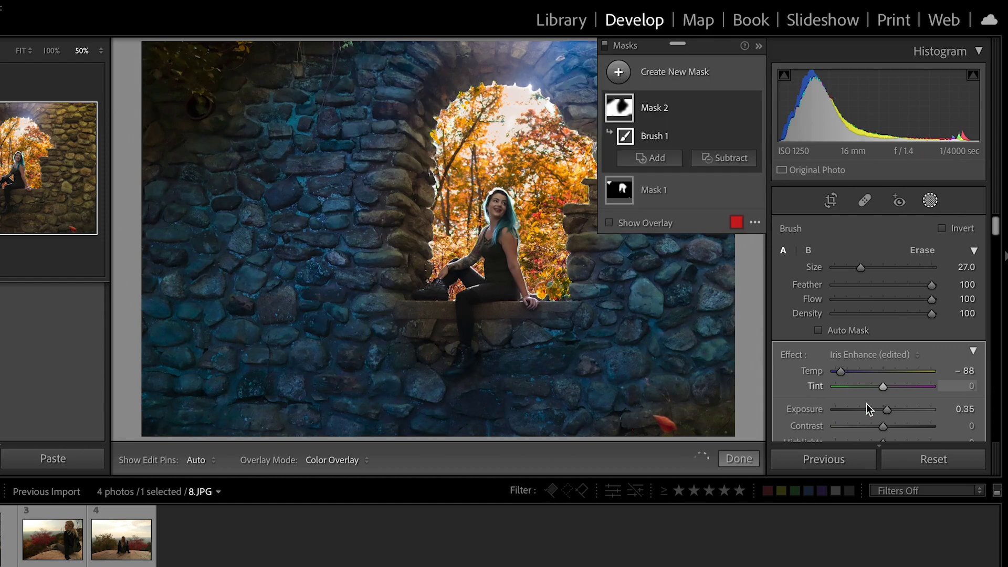
pyautogui.scroll(-5, 866, 404)
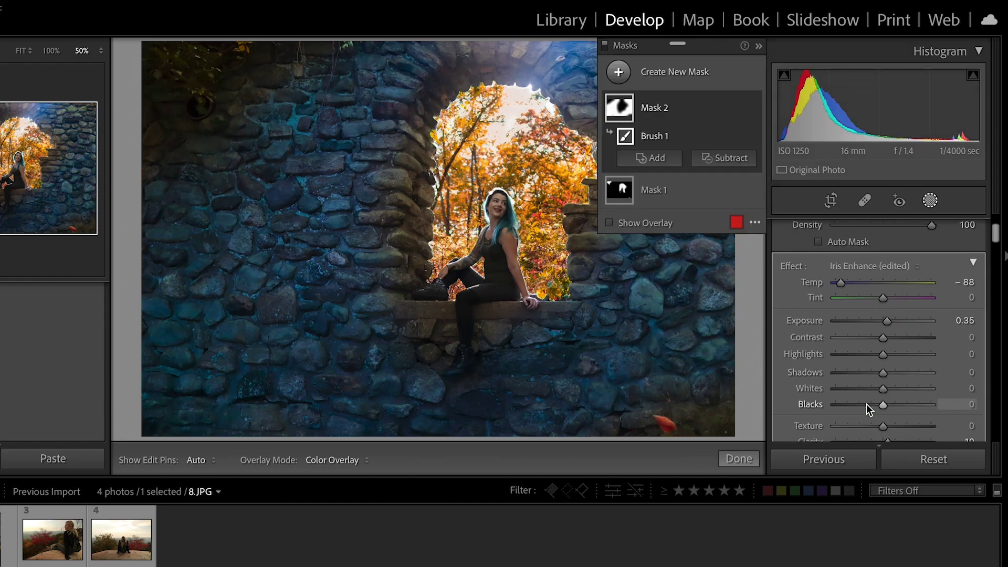
pyautogui.scroll(-1, 866, 407)
pyautogui.moveTo(915, 385); pyautogui.dragTo(924, 386)
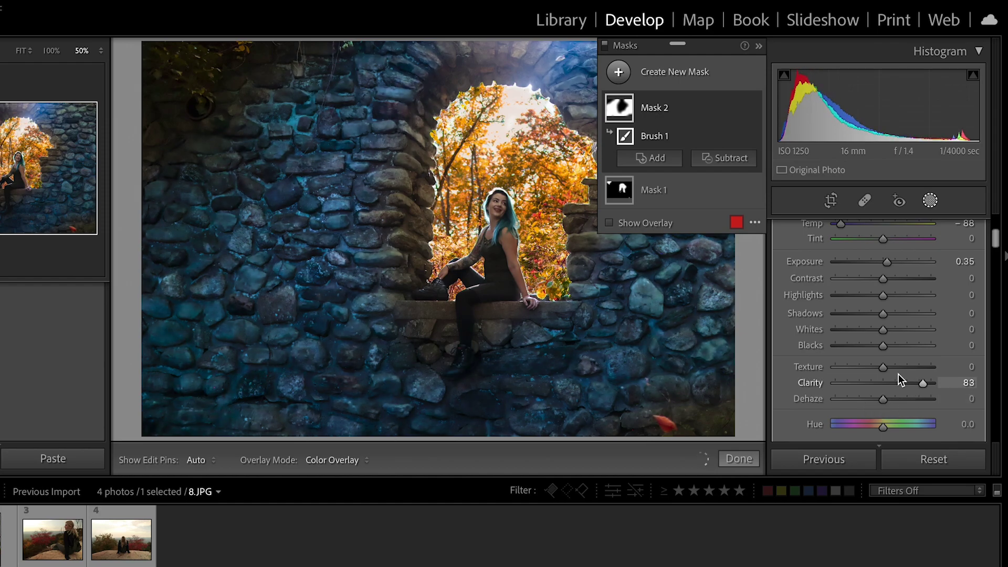
pyautogui.click(893, 368)
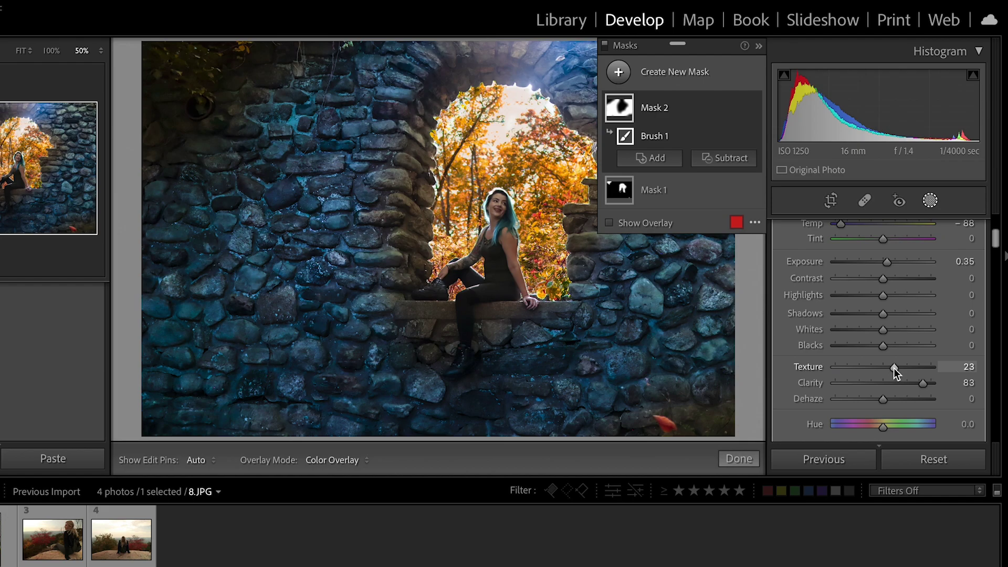
# Set the stone wall mask's saturation to -48
pyautogui.scroll(-3, 795, 419)
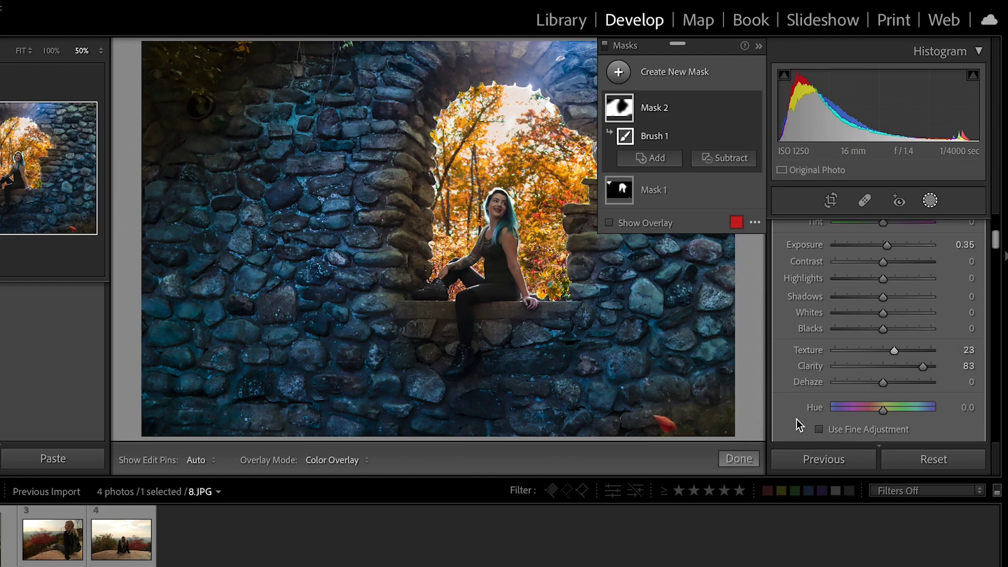
pyautogui.scroll(-2, 796, 419)
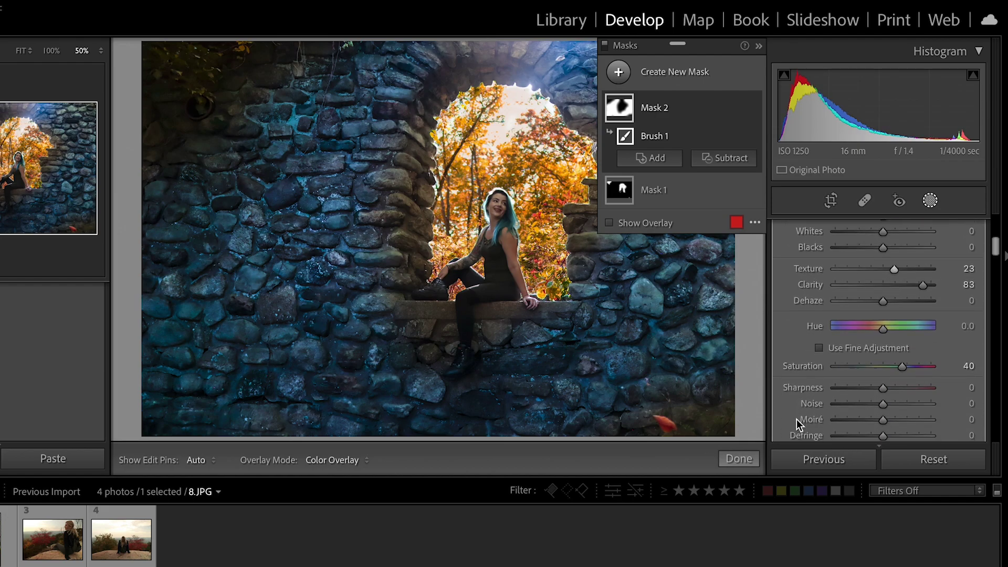
pyautogui.moveTo(900, 364); pyautogui.dragTo(859, 371)
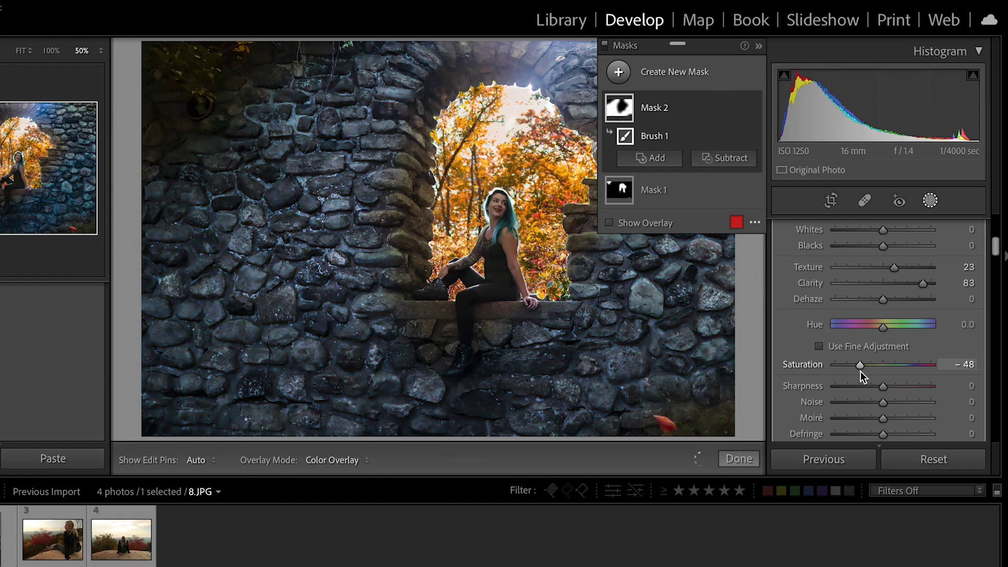
# Adjust the stone wall mask's tones to highlights -65, contrast 42 and shadows -41
pyautogui.scroll(2, 848, 315)
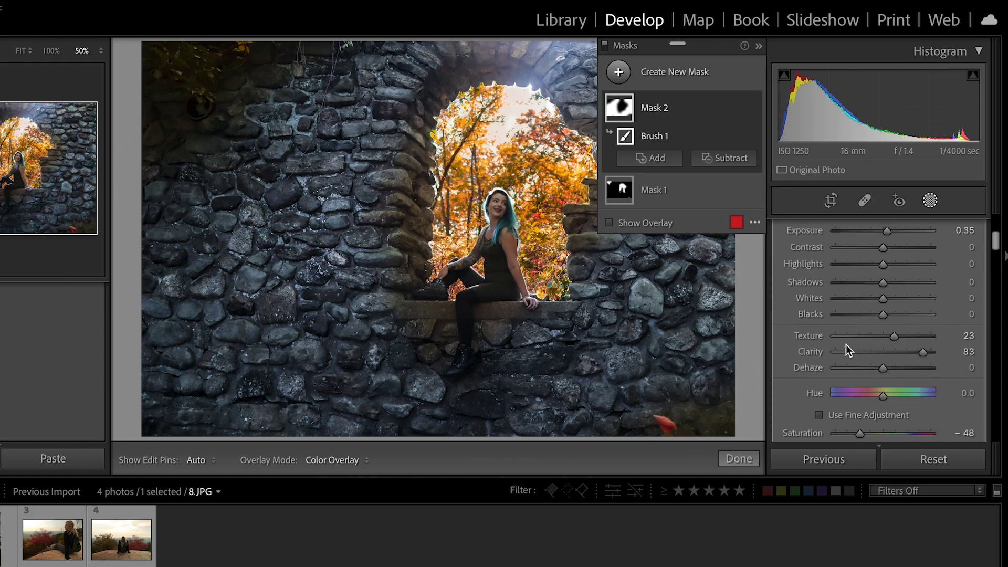
pyautogui.moveTo(855, 263); pyautogui.dragTo(851, 269)
pyautogui.moveTo(897, 247); pyautogui.dragTo(902, 248)
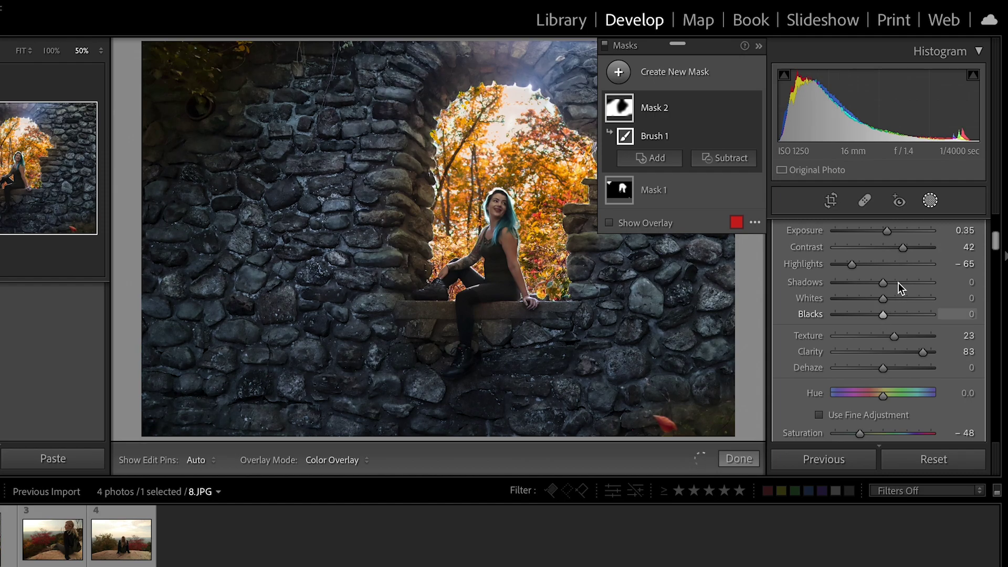
pyautogui.moveTo(864, 285); pyautogui.dragTo(863, 285)
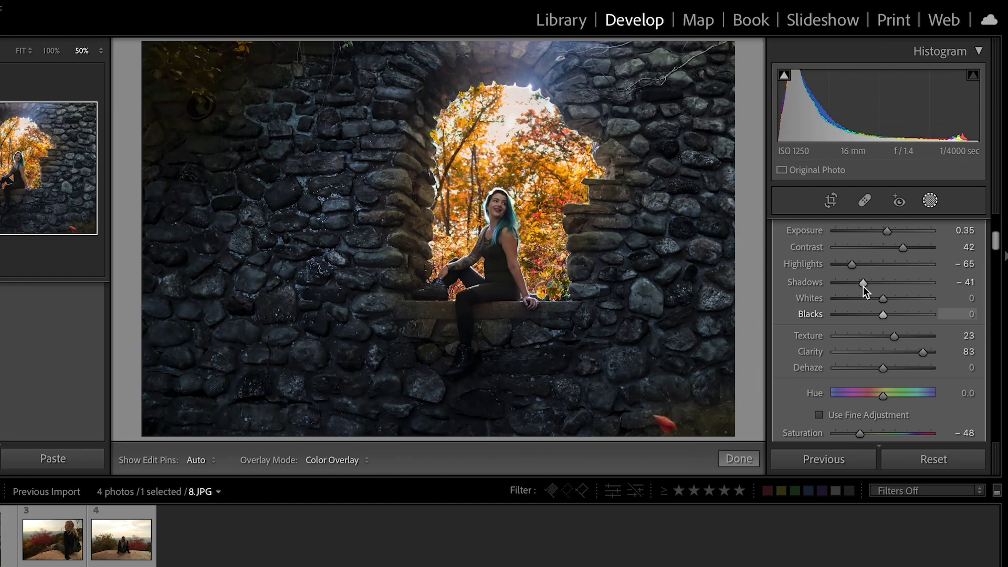
# Extend the stone wall mask over the wall's lower corner and the stone ledge beneath the woman with further brush strokes
pyautogui.press('h')
pyautogui.press('h')
pyautogui.press('h')
pyautogui.press('h')
pyautogui.moveTo(412, 313); pyautogui.dragTo(496, 316)
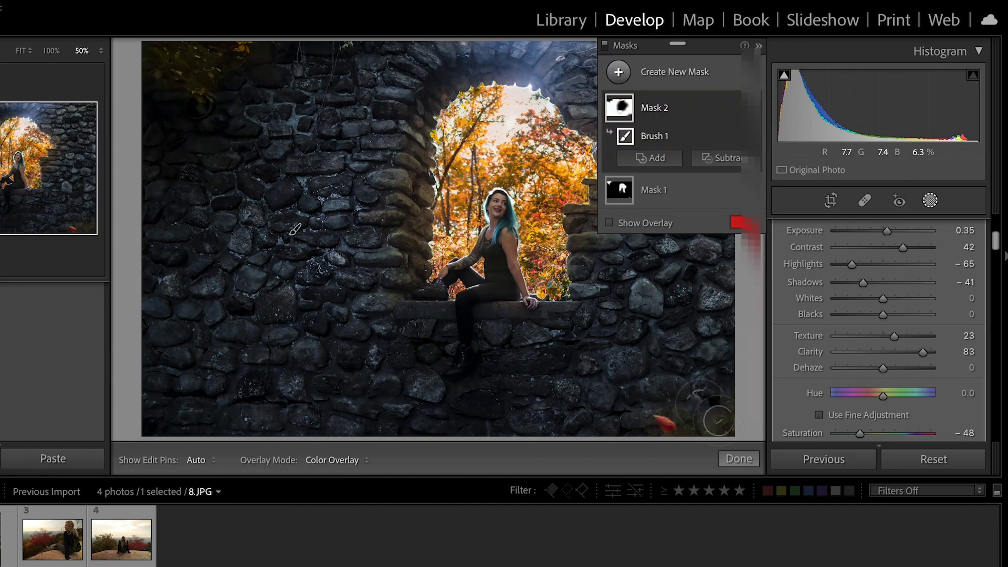
pyautogui.press('h')
pyautogui.hotkey('ctrl', '=')
pyautogui.hotkey('ctrl', '=')
pyautogui.moveTo(695, 323); pyautogui.dragTo(326, 297)
pyautogui.press('h')
pyautogui.press('h')
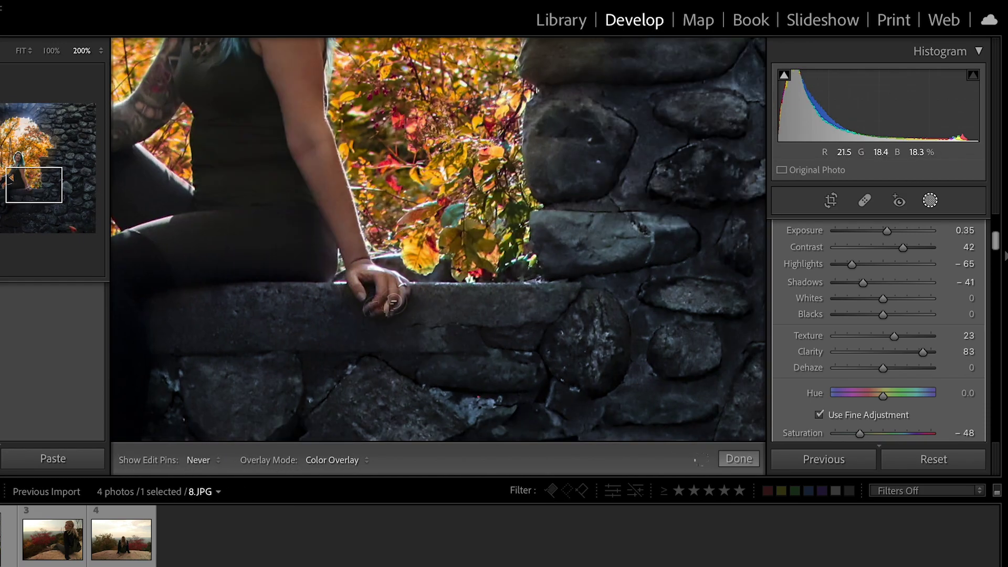
# Paint the stone wall mask over the stepped stones along the right edge of the window opening
pyautogui.press('h')
pyautogui.press('h')
pyautogui.moveTo(554, 176); pyautogui.dragTo(326, 407)
pyautogui.press('h')
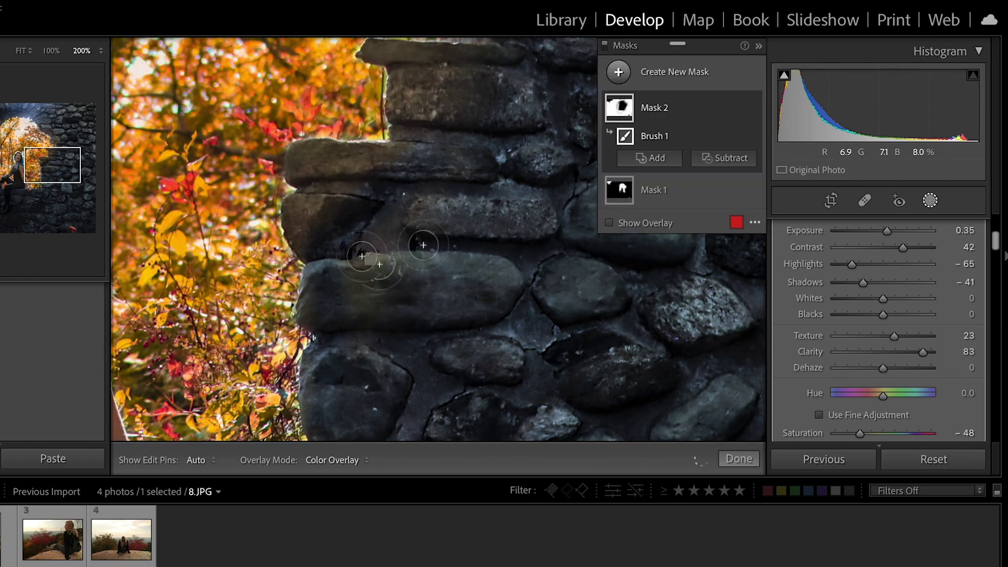
pyautogui.press('h')
pyautogui.press('h')
pyautogui.moveTo(411, 43); pyautogui.dragTo(511, 205)
pyautogui.press('h')
pyautogui.press('h')
pyautogui.press('z')
pyautogui.press('h')
pyautogui.press('h')
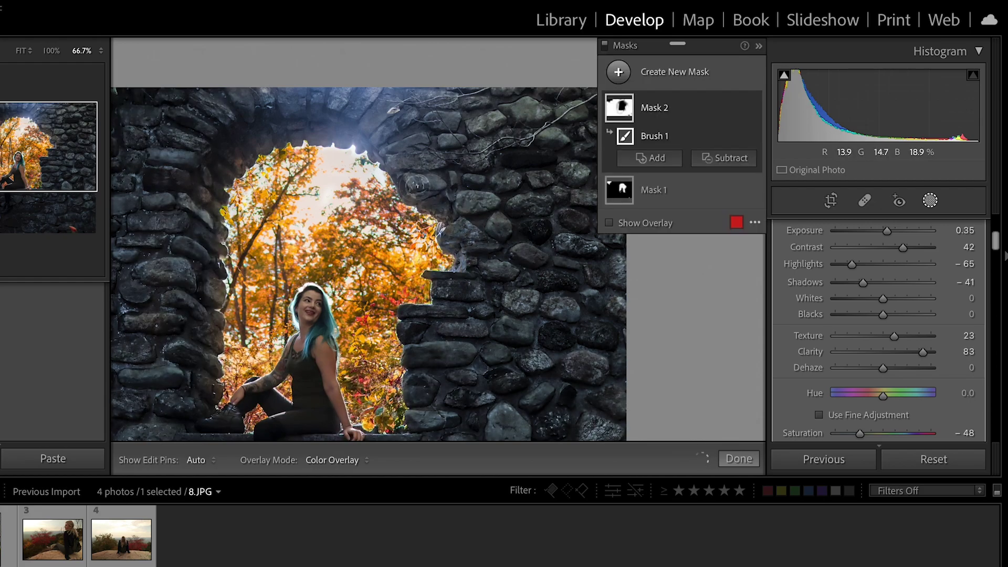
# Touch up the stone wall mask along the left edge of the window opening
pyautogui.press('h')
pyautogui.hotkey('ctrl', '=')
pyautogui.hotkey('ctrl', '-')
pyautogui.hotkey('ctrl', '-')
pyautogui.press('h')
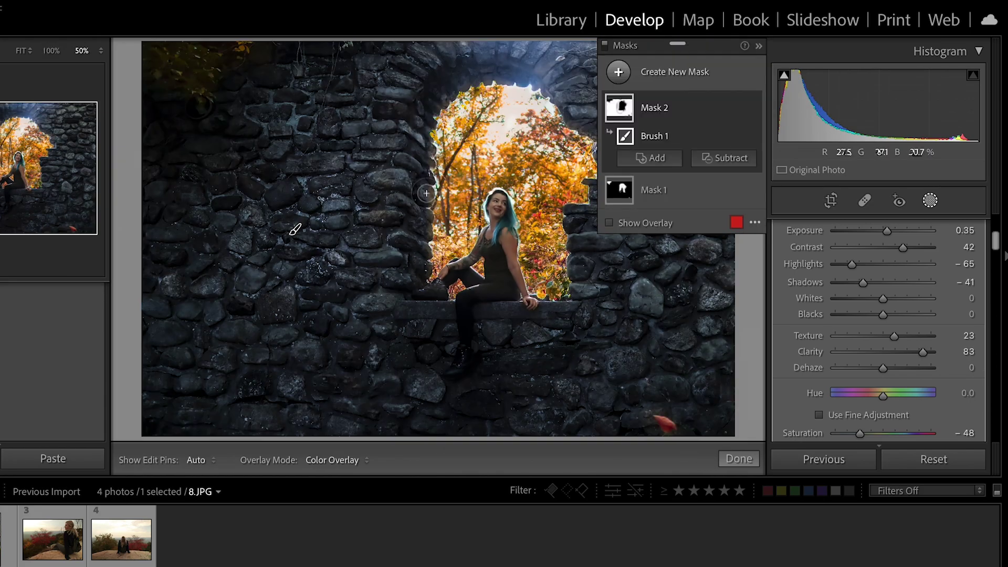
pyautogui.hotkey('ctrl', '=')
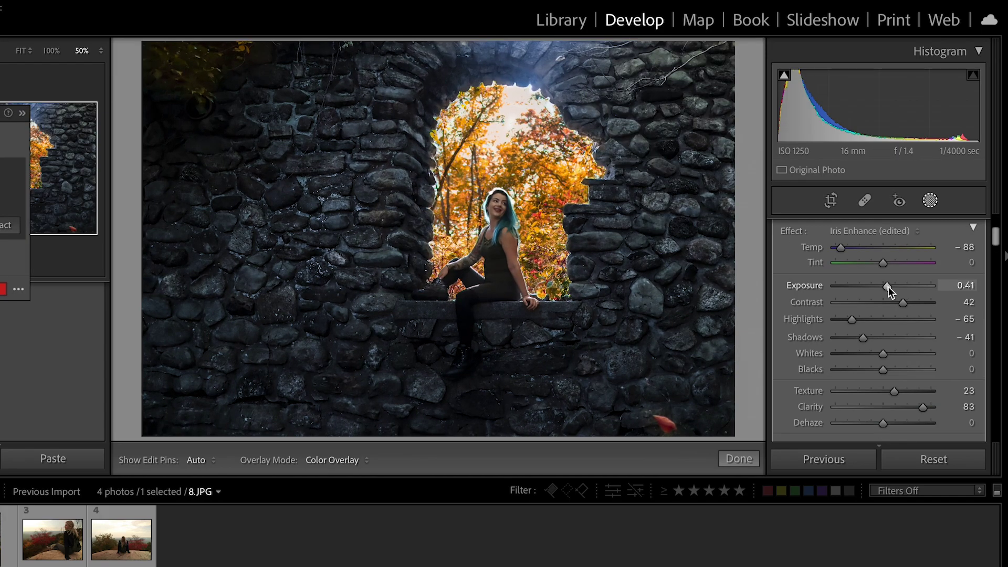
# Adjust the stone wall mask's tones to exposure 0.51, shadows -35 and contrast 58
pyautogui.moveTo(888, 287); pyautogui.dragTo(890, 285)
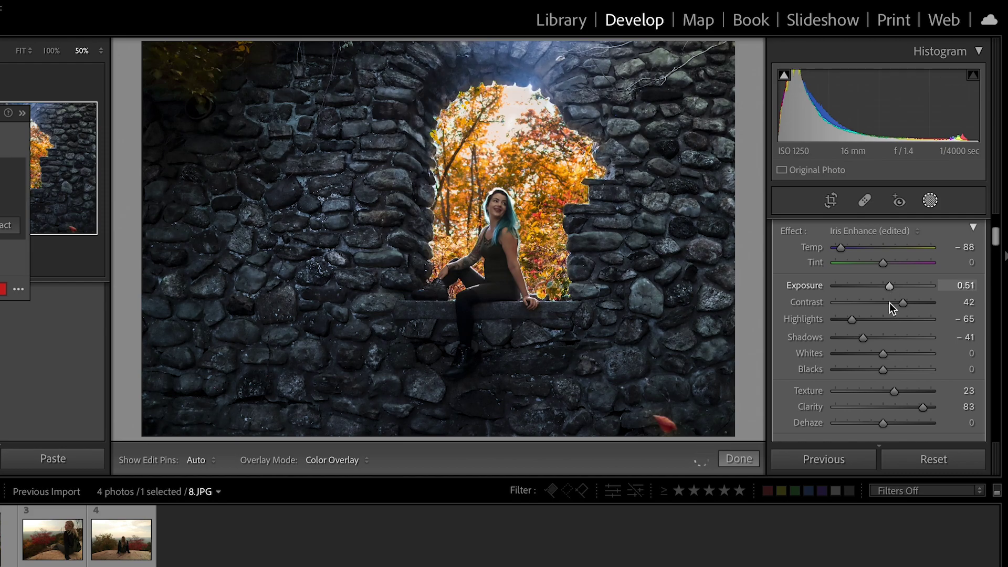
pyautogui.moveTo(858, 338); pyautogui.dragTo(856, 338)
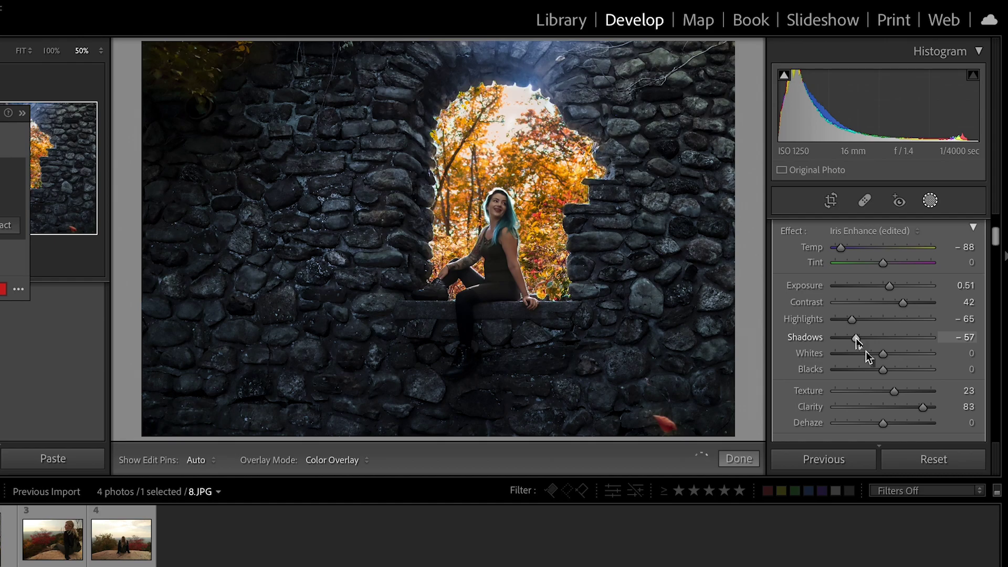
pyautogui.click(866, 339)
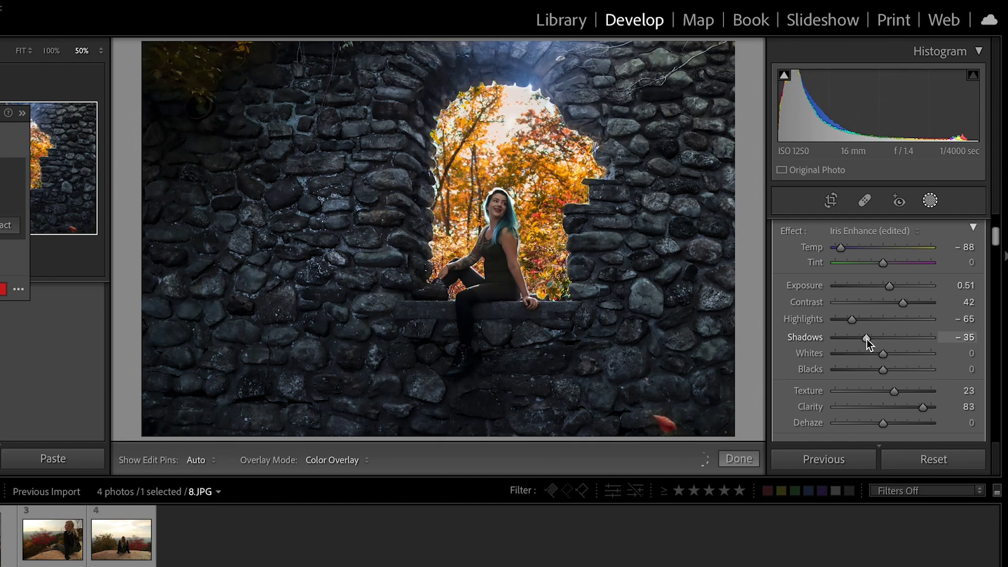
pyautogui.click(913, 303)
pyautogui.moveTo(914, 304); pyautogui.dragTo(910, 304)
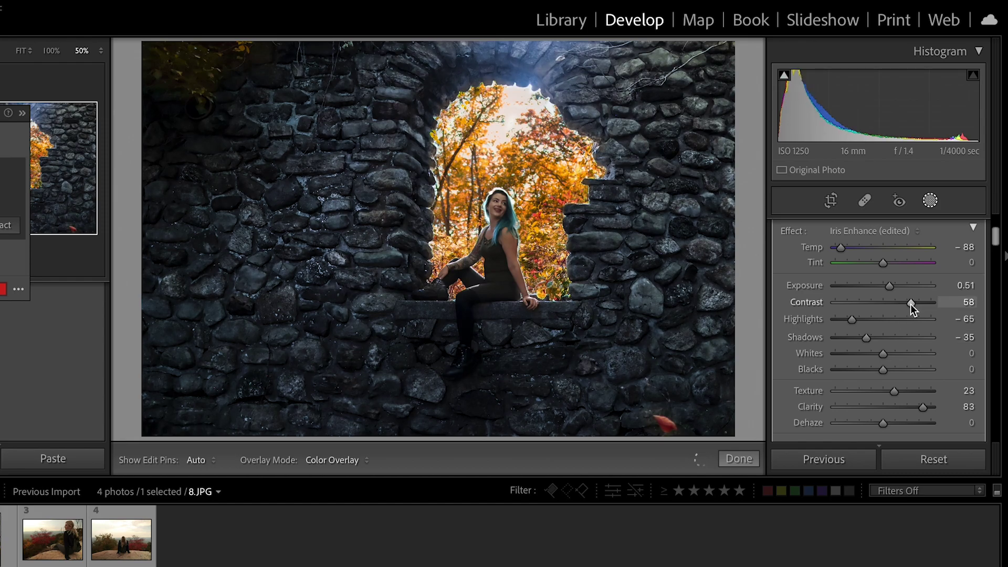
# Finish the mask editing and warm the whole photo to a temp of +13
pyautogui.click(745, 459)
pyautogui.scroll(2, 878, 264)
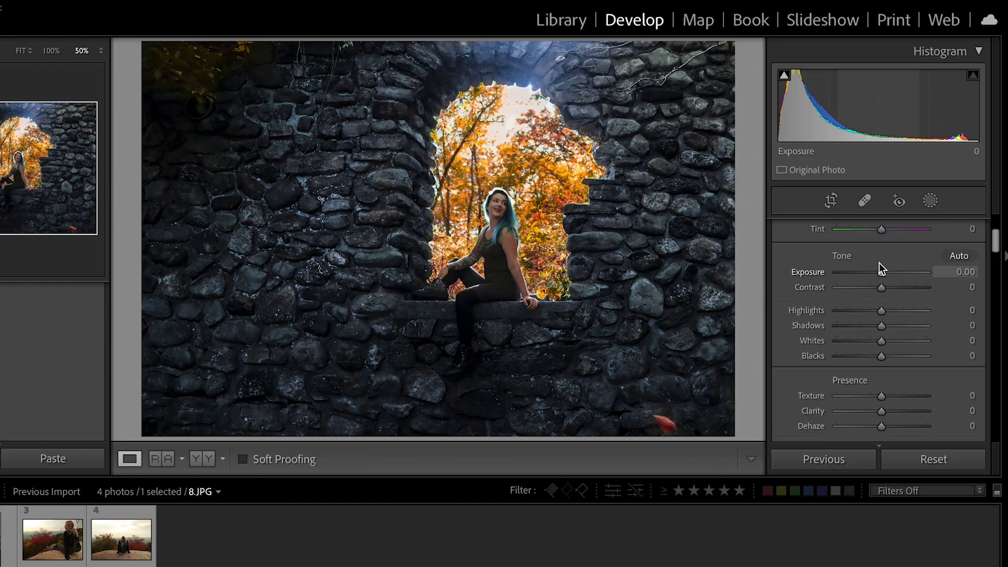
pyautogui.scroll(2, 878, 263)
pyautogui.moveTo(881, 274); pyautogui.dragTo(887, 275)
# Create a Select Subject mask for the woman and adjust its shadows
pyautogui.click(929, 201)
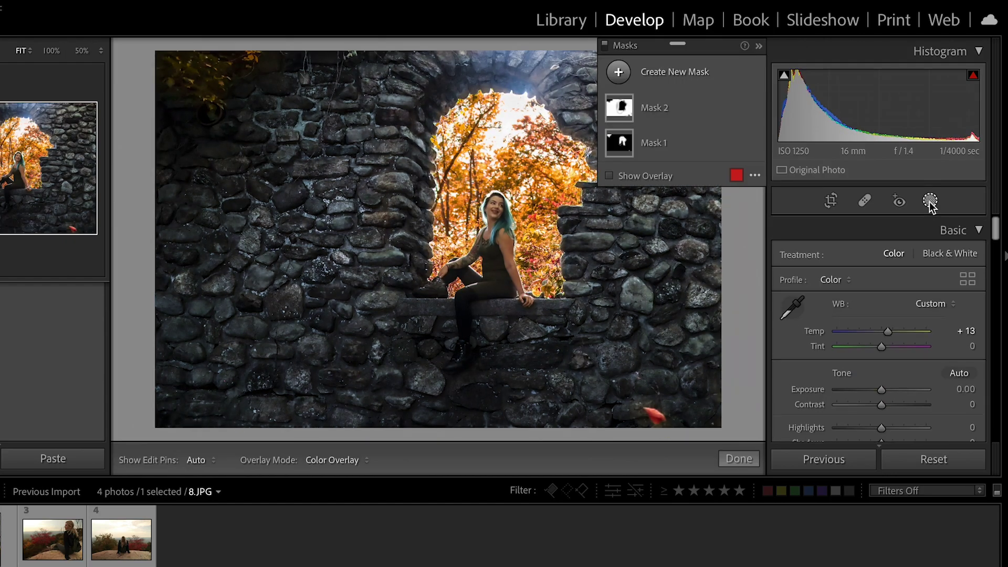
pyautogui.click(682, 73)
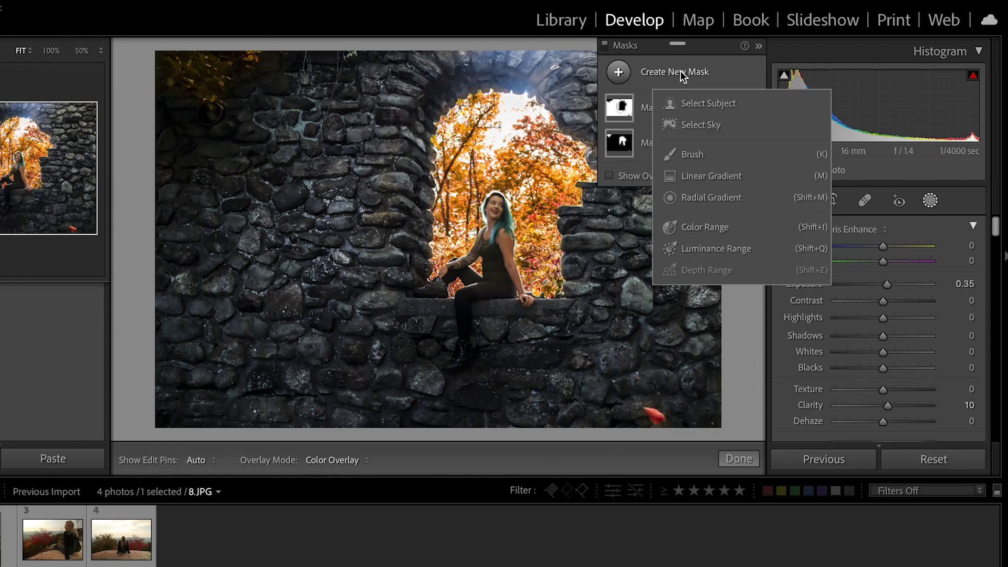
pyautogui.click(719, 106)
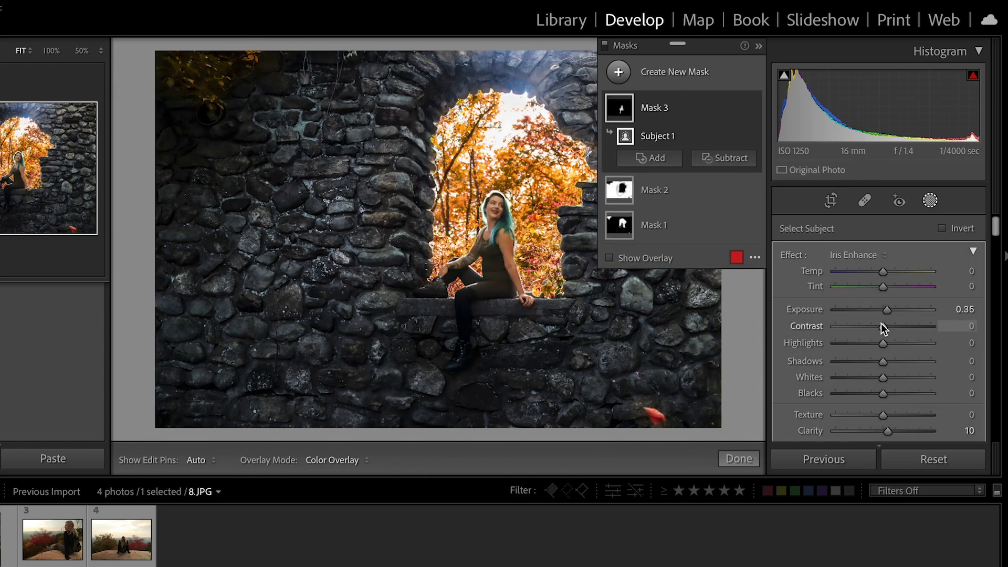
pyautogui.moveTo(894, 360); pyautogui.dragTo(895, 329)
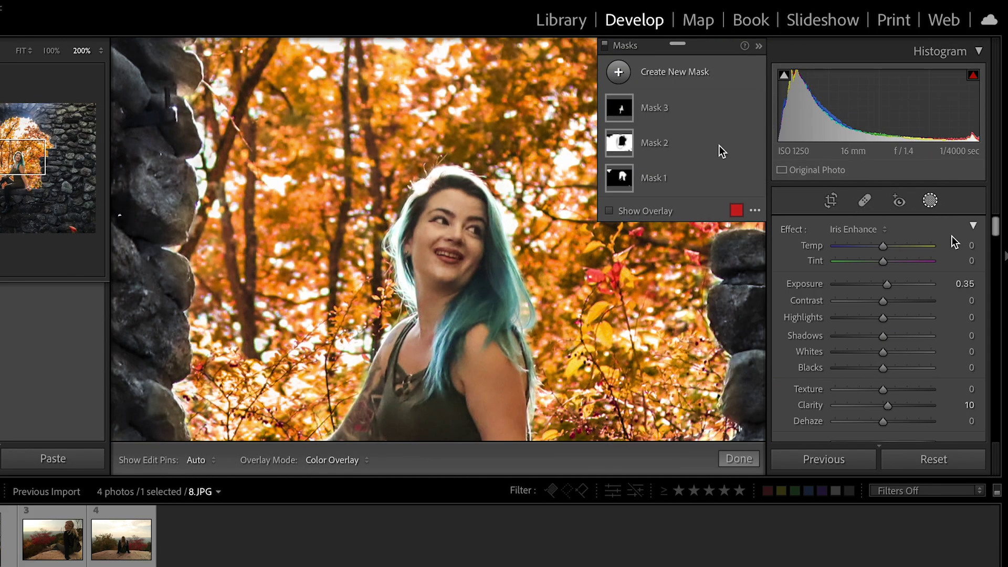
# Create a new brush mask and paint it over the woman's blue hair with a brush size of 4 to 6
pyautogui.click(678, 75)
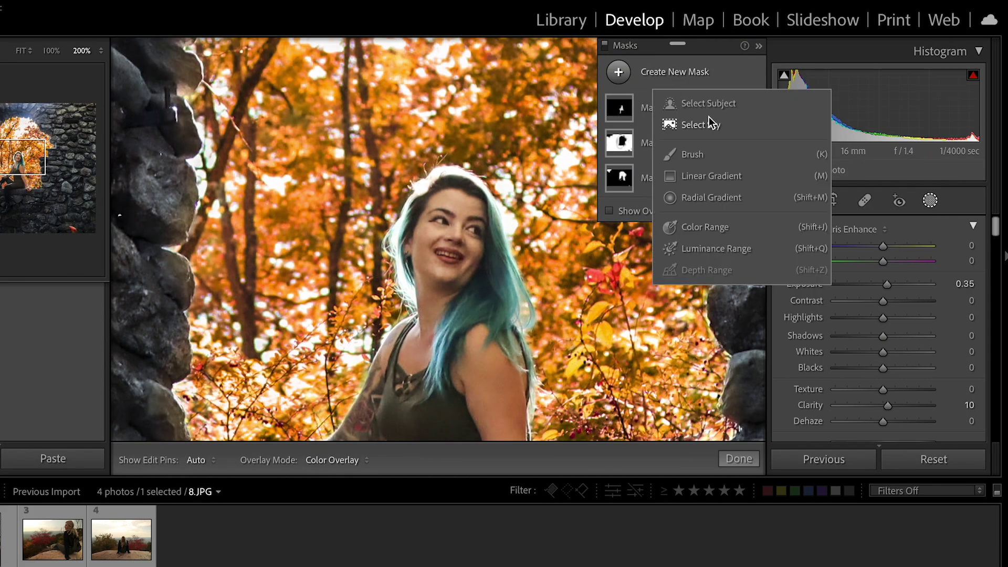
pyautogui.click(692, 155)
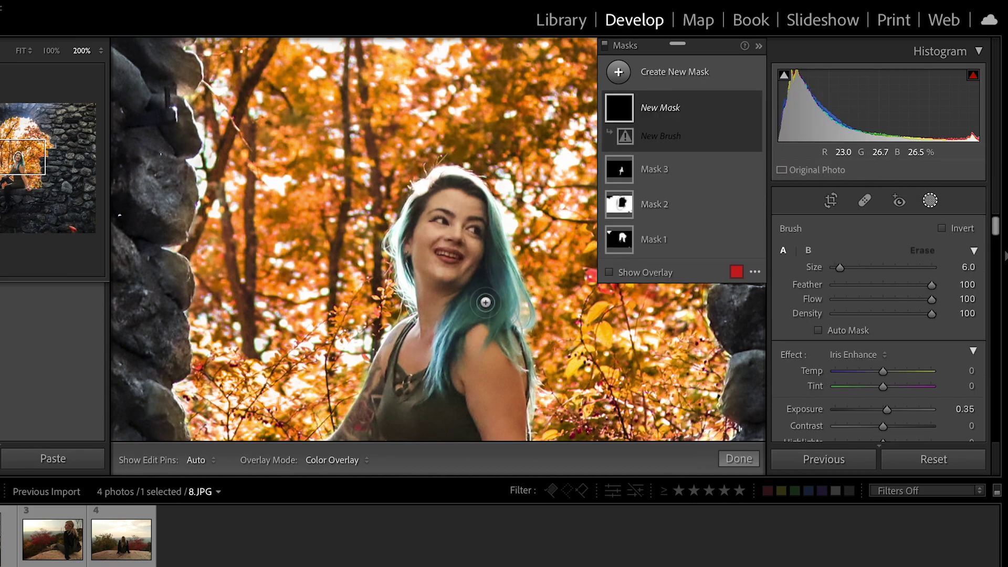
pyautogui.press('h')
pyautogui.scroll(-2, 481, 299)
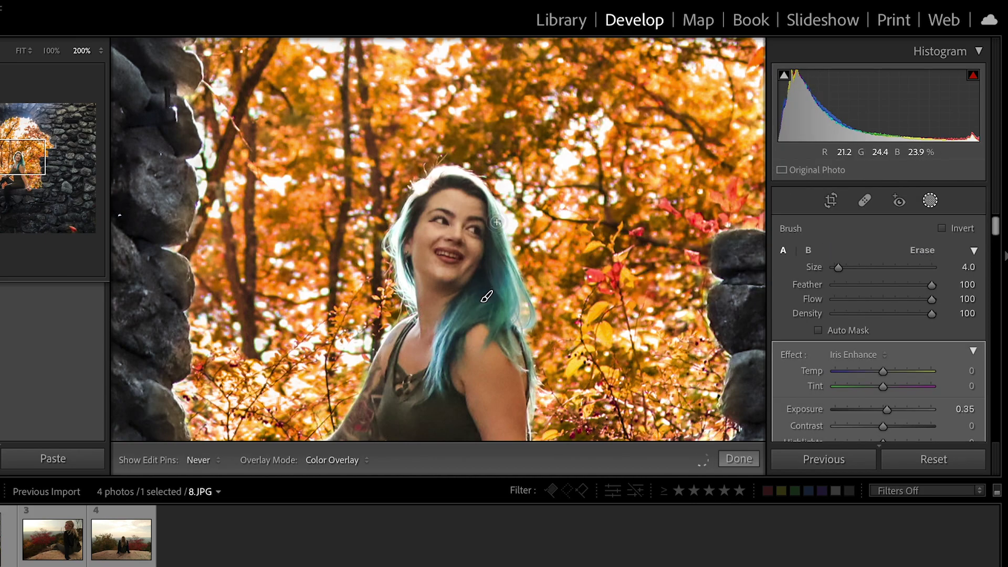
pyautogui.press('h')
# Cool the hair mask to a temp of -40, refine its coverage with more brush strokes and close the masking
pyautogui.scroll(-5, 851, 404)
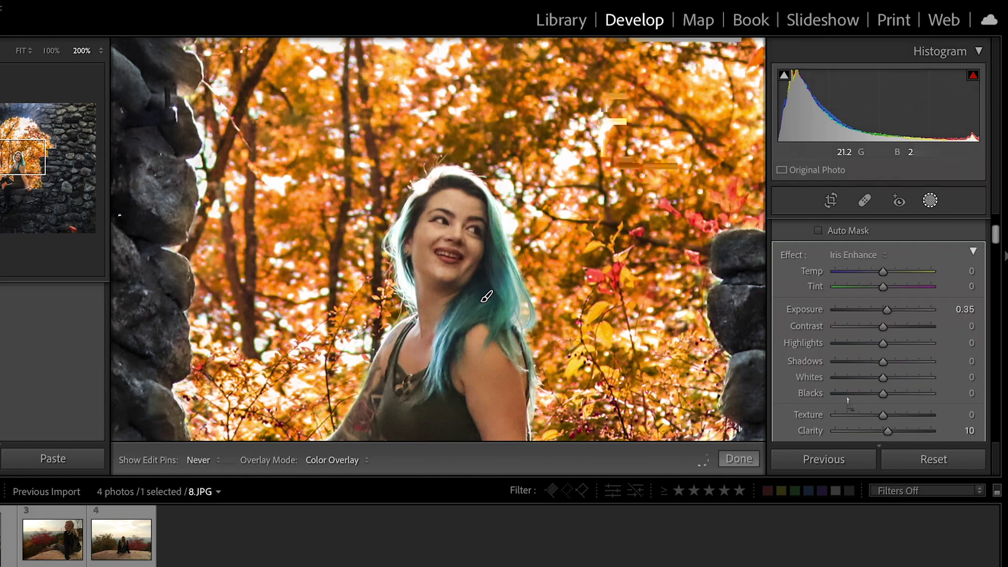
pyautogui.scroll(3, 851, 404)
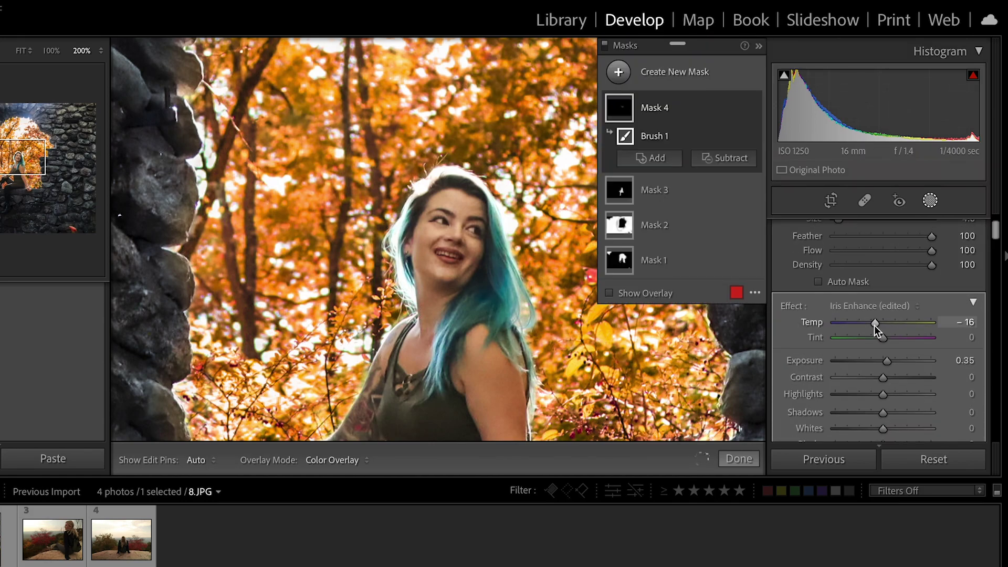
pyautogui.moveTo(874, 326); pyautogui.dragTo(863, 325)
pyautogui.press('h')
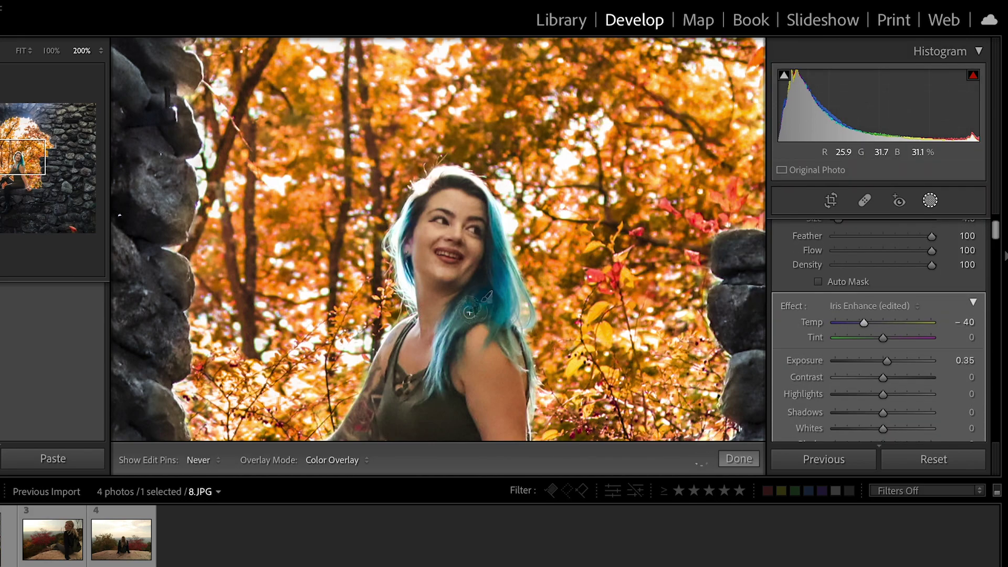
pyautogui.press('h')
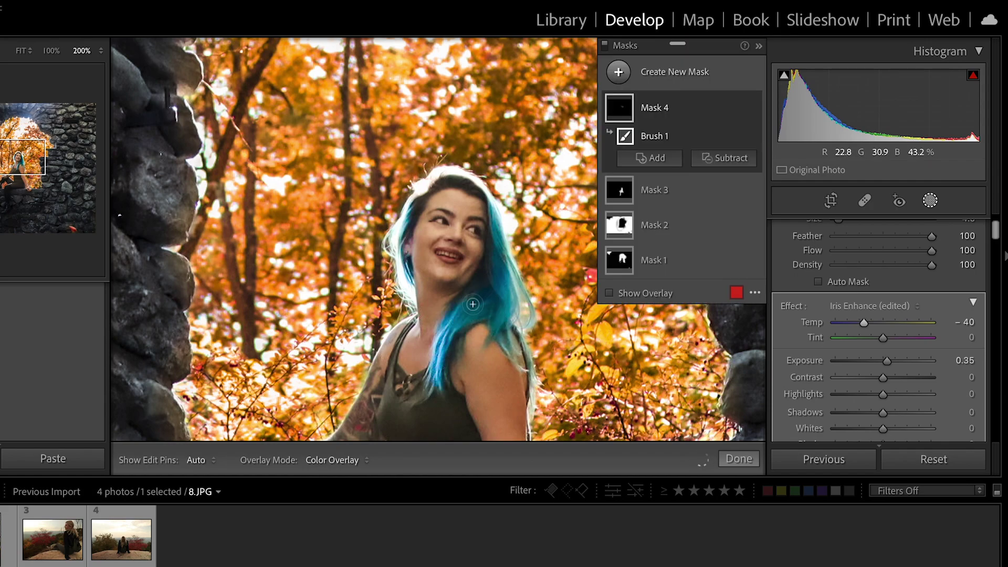
pyautogui.press('h')
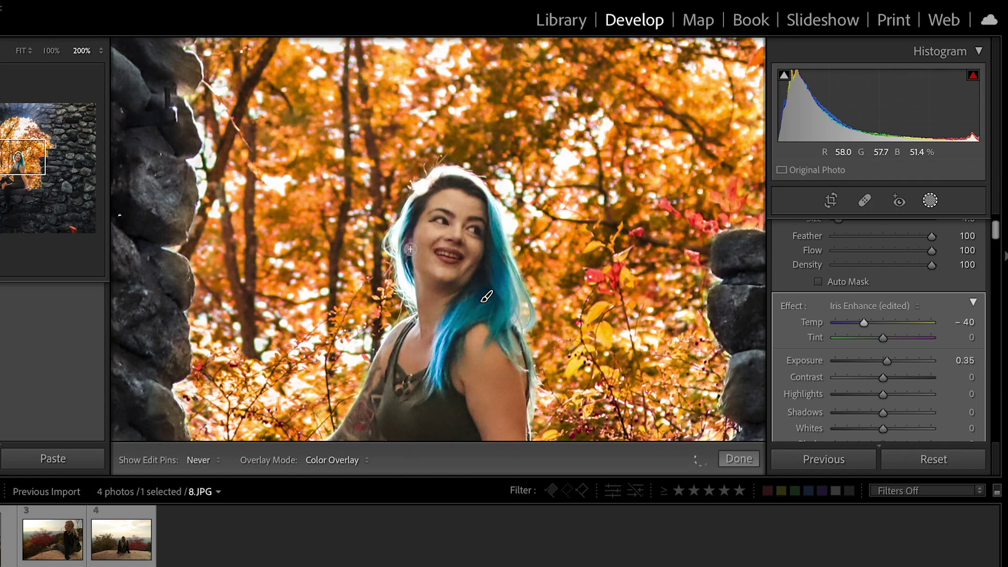
pyautogui.press('h')
pyautogui.press('alt')
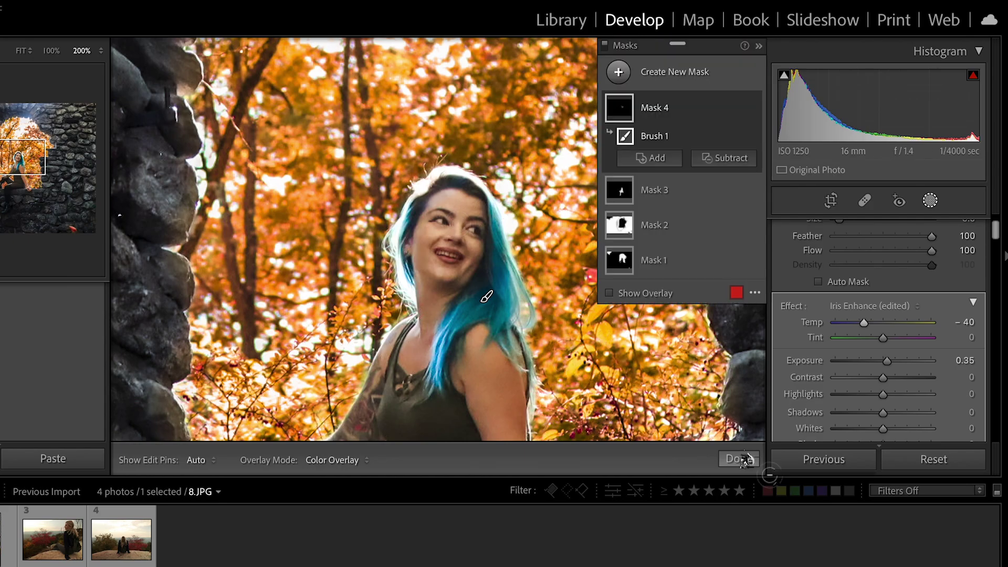
pyautogui.hotkey('shift', 'w')
# Reopen the window background mask and shift its hue to -29.3
pyautogui.press('z')
pyautogui.press('z')
pyautogui.press('z')
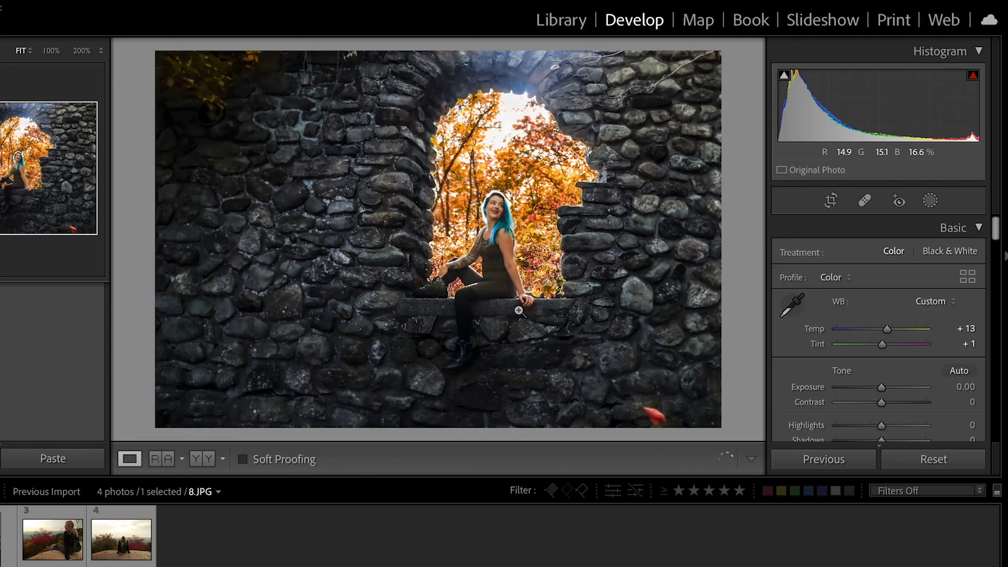
pyautogui.hotkey('shift', 'w')
pyautogui.click(653, 212)
pyautogui.scroll(-5, 870, 389)
pyautogui.moveTo(869, 390); pyautogui.dragTo(876, 393)
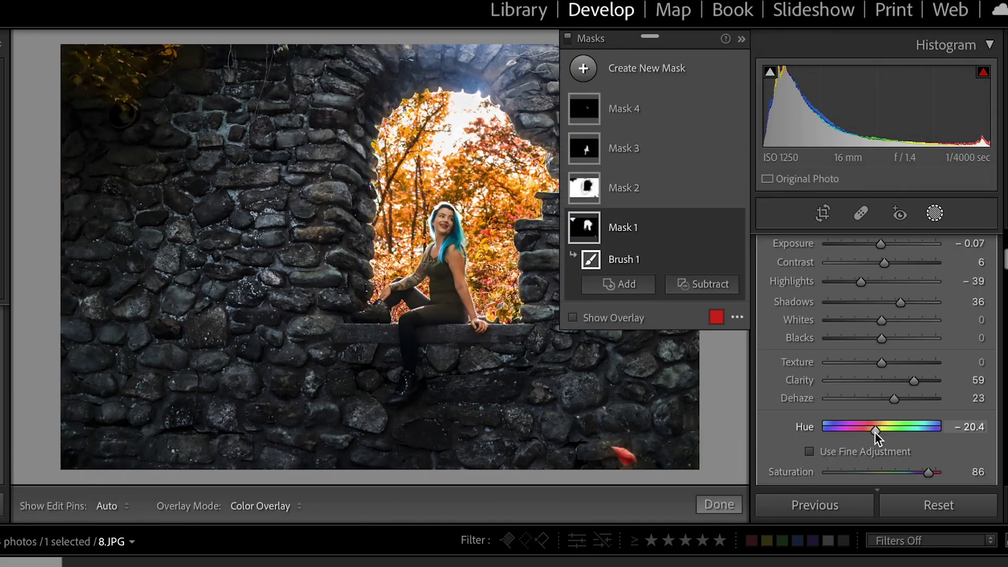
pyautogui.moveTo(874, 431); pyautogui.dragTo(871, 433)
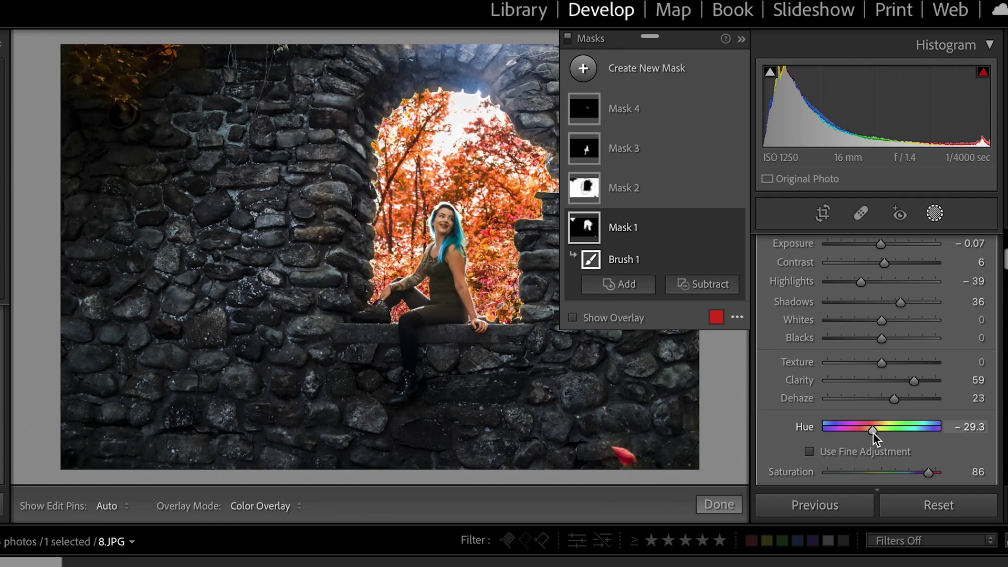
# Set the window background mask to exposure 0.20, highlights -52, texture 19, clarity 65 and temp 60
pyautogui.scroll(2, 856, 336)
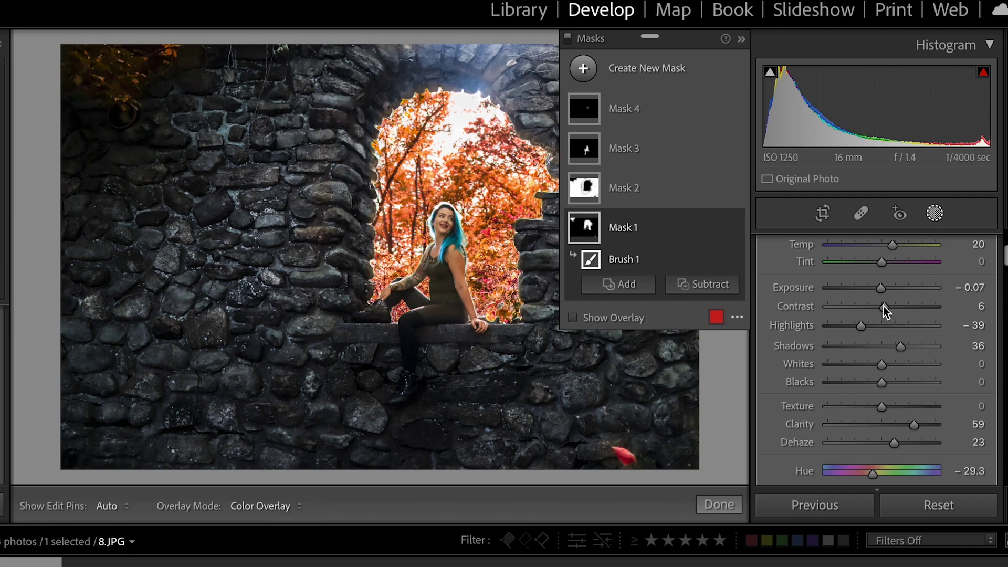
pyautogui.moveTo(880, 291); pyautogui.dragTo(883, 291)
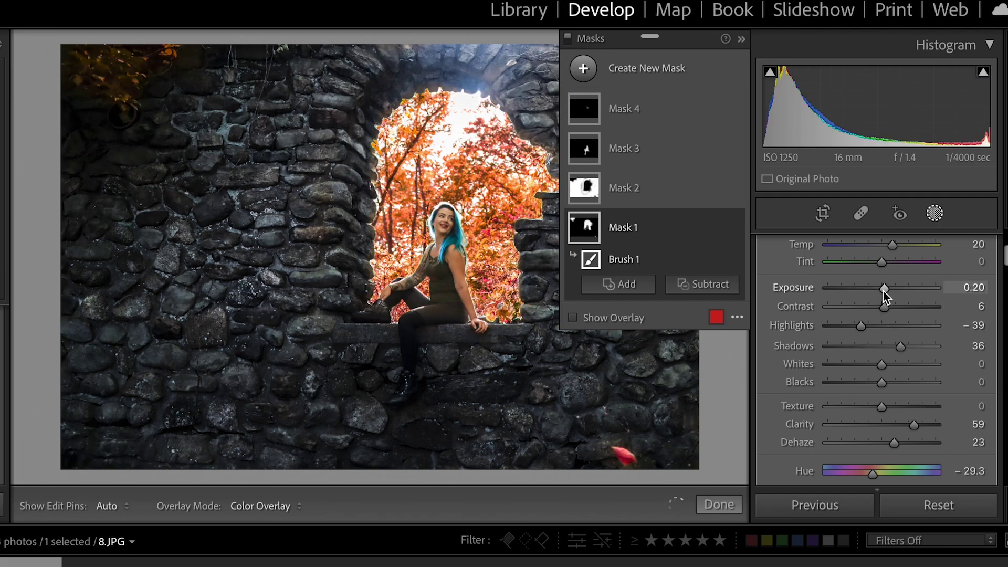
pyautogui.moveTo(855, 326); pyautogui.dragTo(847, 326)
pyautogui.moveTo(882, 407); pyautogui.dragTo(923, 424)
pyautogui.moveTo(896, 247); pyautogui.dragTo(917, 250)
# Create a brush mask over the woman's face and upper body with brush size 10 and set its exposure to 0.54
pyautogui.press('k')
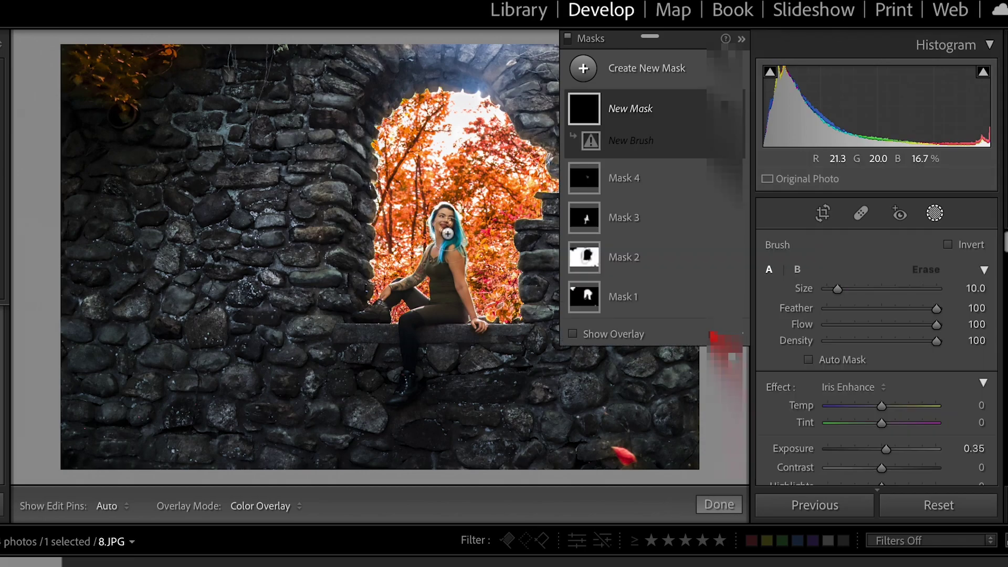
pyautogui.press('h')
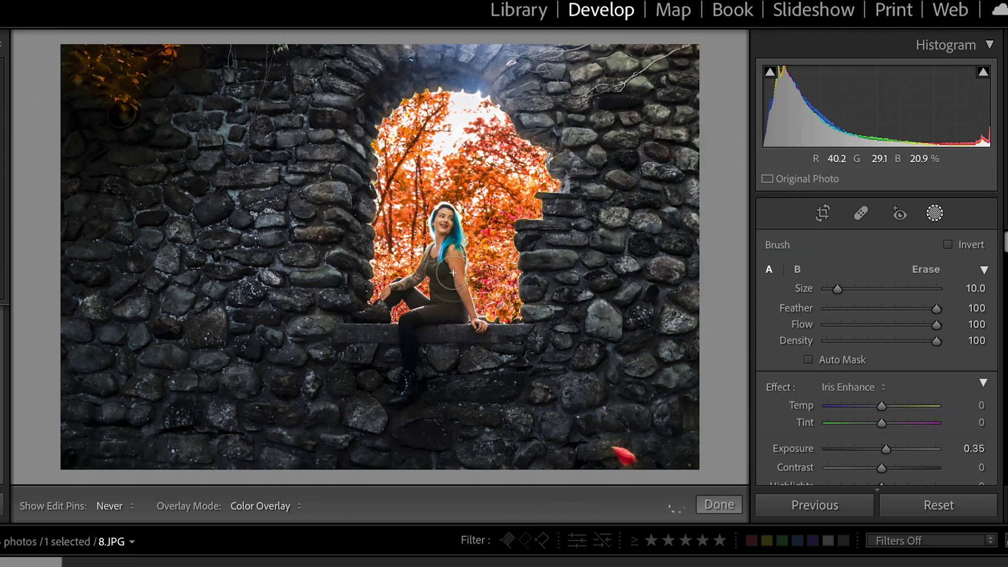
pyautogui.press('h')
pyautogui.moveTo(440, 215); pyautogui.dragTo(449, 217)
pyautogui.scroll(-5, 840, 341)
pyautogui.moveTo(904, 453); pyautogui.dragTo(881, 459)
pyautogui.scroll(4, 876, 386)
pyautogui.moveTo(884, 332); pyautogui.dragTo(890, 332)
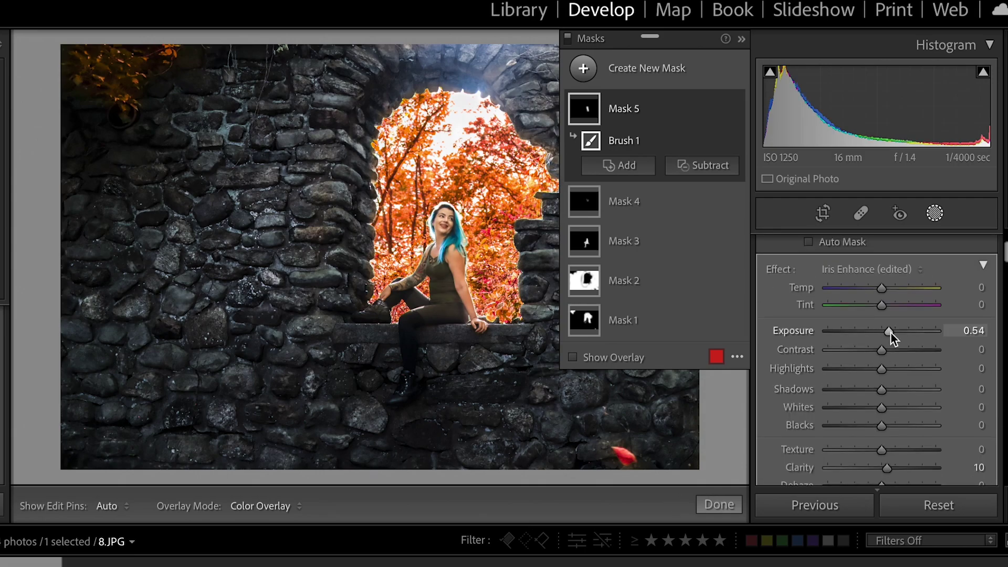
pyautogui.press('alt')
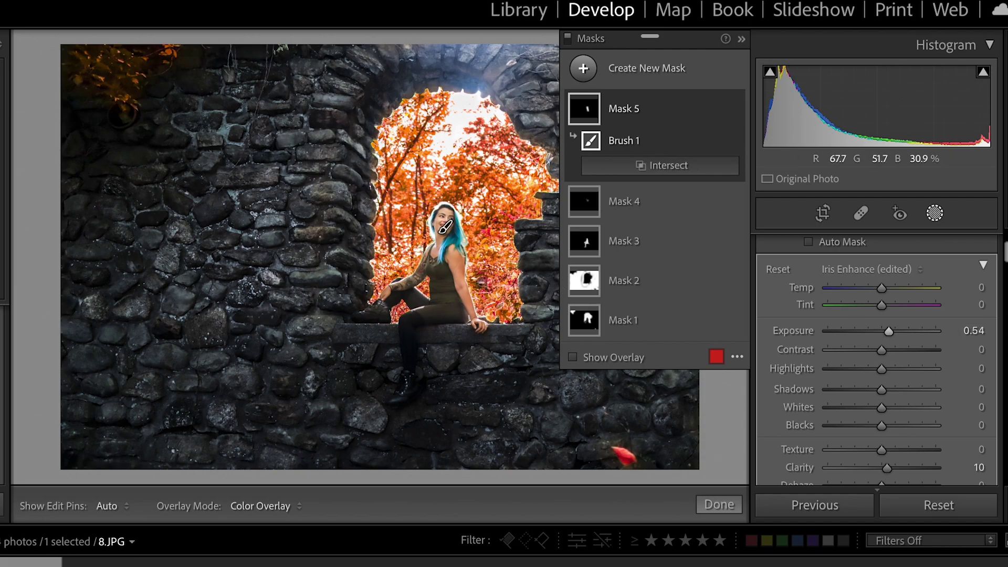
# Set the stone wall mask's hue to -39.3 and its saturation to -100
pyautogui.click(623, 280)
pyautogui.scroll(-5, 890, 411)
pyautogui.moveTo(900, 416); pyautogui.dragTo(889, 418)
pyautogui.scroll(-1, 839, 459)
pyautogui.moveTo(838, 439); pyautogui.dragTo(827, 438)
# Refine the stone wall mask with brush and erase strokes around the red leaf at the wall's base, undoing one stroke
pyautogui.press('h')
pyautogui.press('h')
pyautogui.press('h')
pyautogui.press('h')
pyautogui.press('h')
pyautogui.press('h')
pyautogui.press('h')
pyautogui.press('h')
pyautogui.press('h')
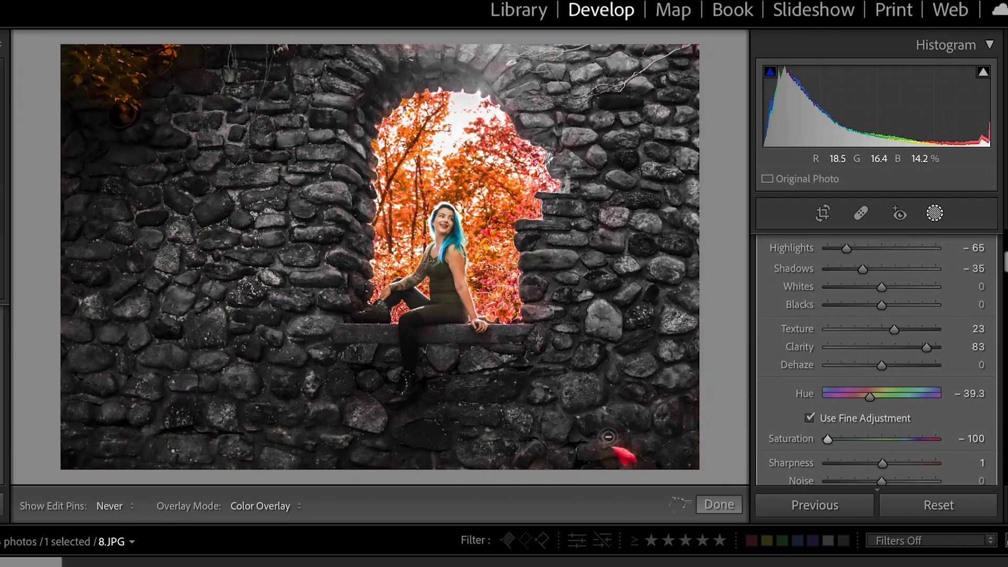
pyautogui.press('h')
pyautogui.hotkey('ctrl', 'z')
pyautogui.press('h')
pyautogui.press('h')
pyautogui.press('h')
pyautogui.press('h')
pyautogui.press('h')
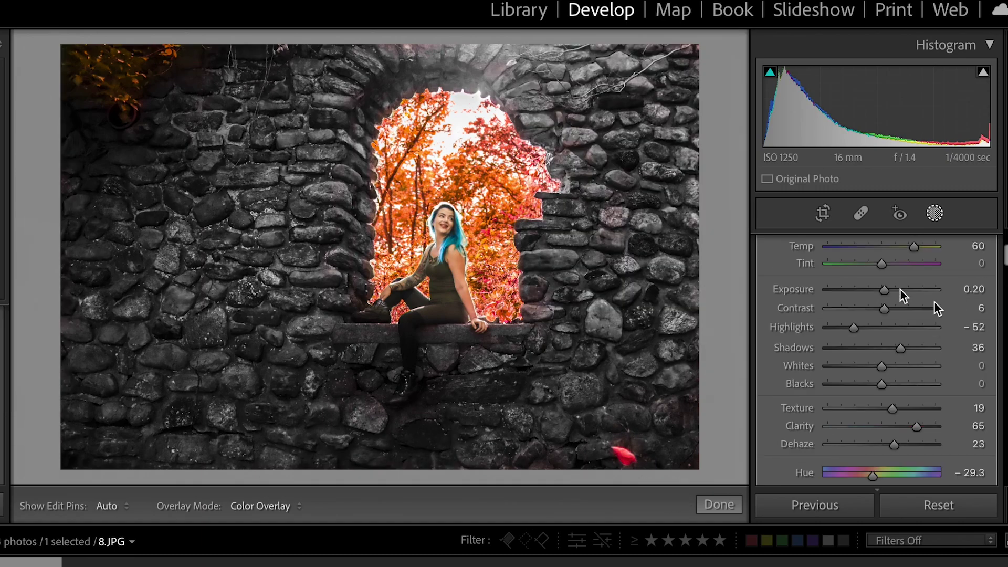
# Set the window background mask's exposure to -0.49 and its highlights to -7, then finish masking
pyautogui.moveTo(884, 290)
pyautogui.mouseDown()
pyautogui.moveTo(864, 291)
pyautogui.moveTo(875, 294)
pyautogui.mouseUp()
pyautogui.press('Return')
pyautogui.click(940, 217)
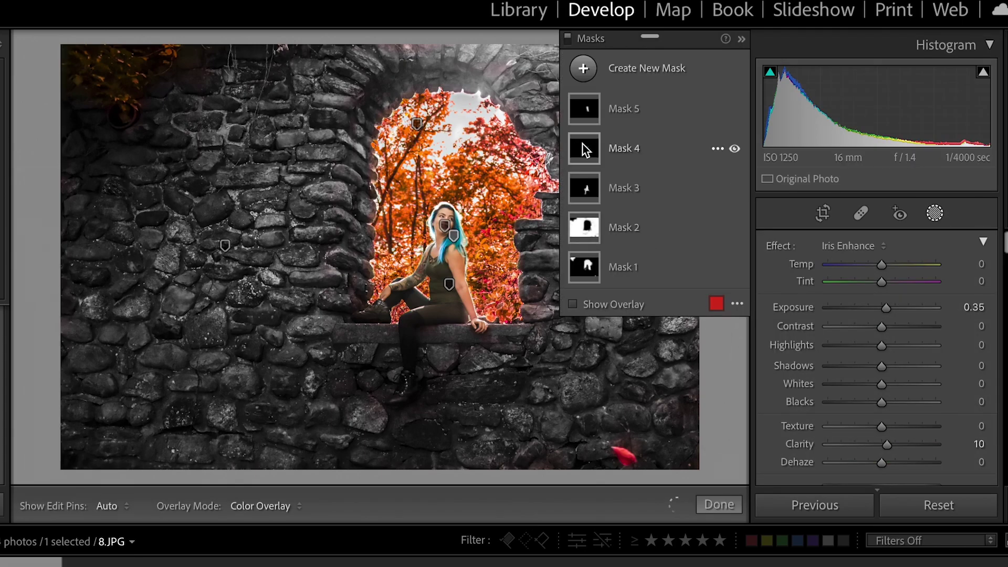
pyautogui.click(586, 266)
pyautogui.scroll(-1, 877, 429)
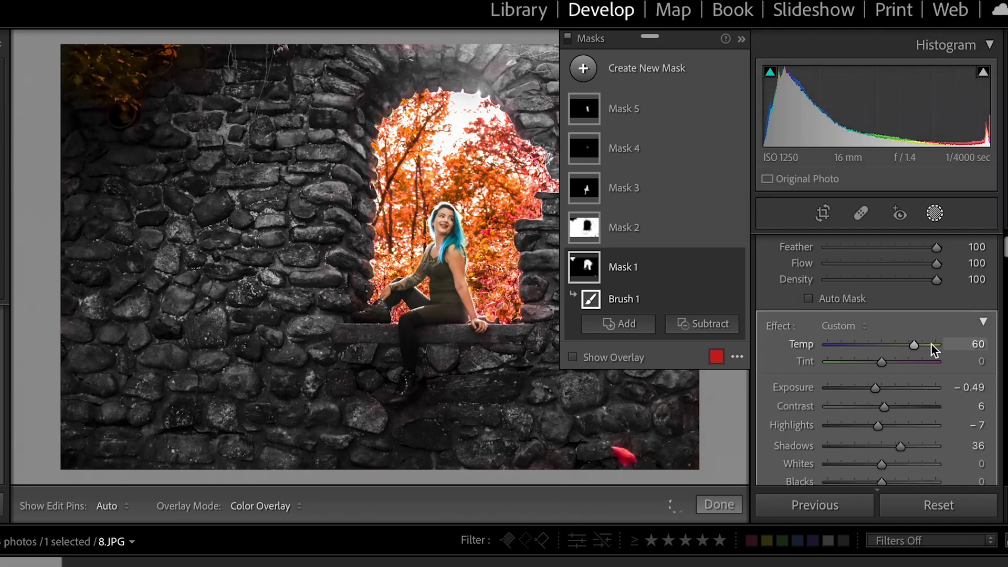
pyautogui.click(718, 505)
# Set the whole photo's temp to +27 and highlights to -27, then reset all edits for comparison and undo the reset
pyautogui.moveTo(913, 297); pyautogui.dragTo(894, 297)
pyautogui.moveTo(880, 405); pyautogui.dragTo(865, 409)
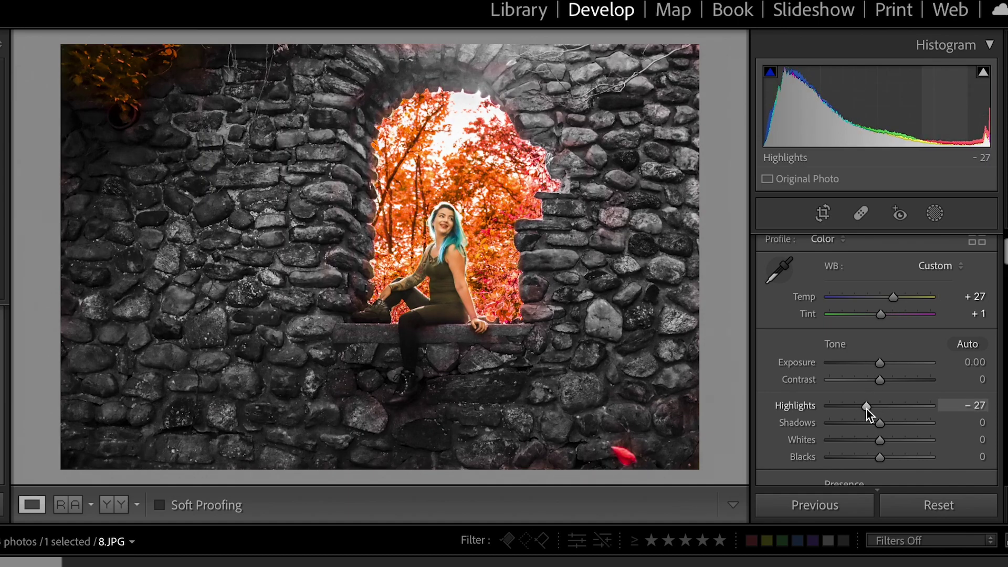
pyautogui.click(962, 505)
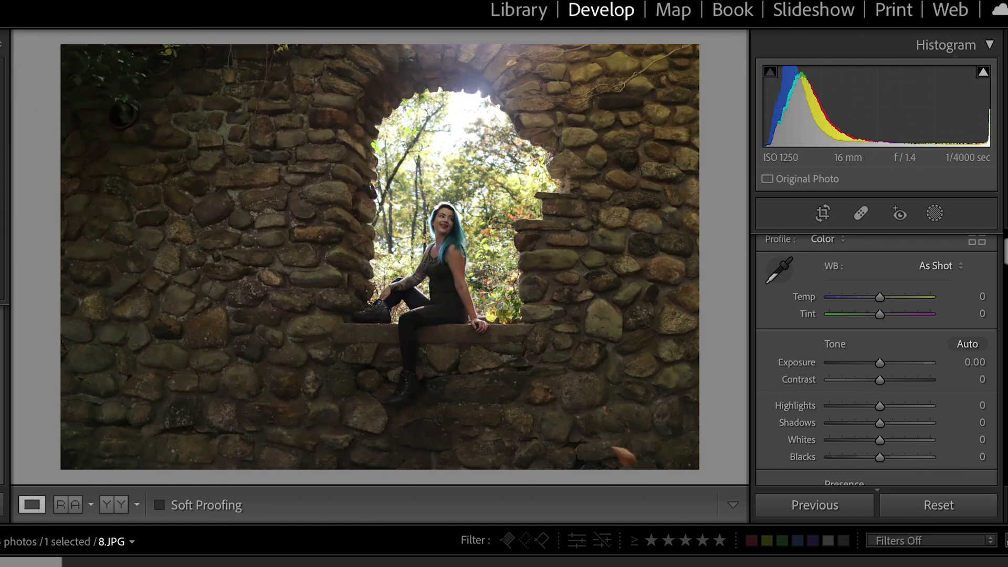
pyautogui.press('super+z')
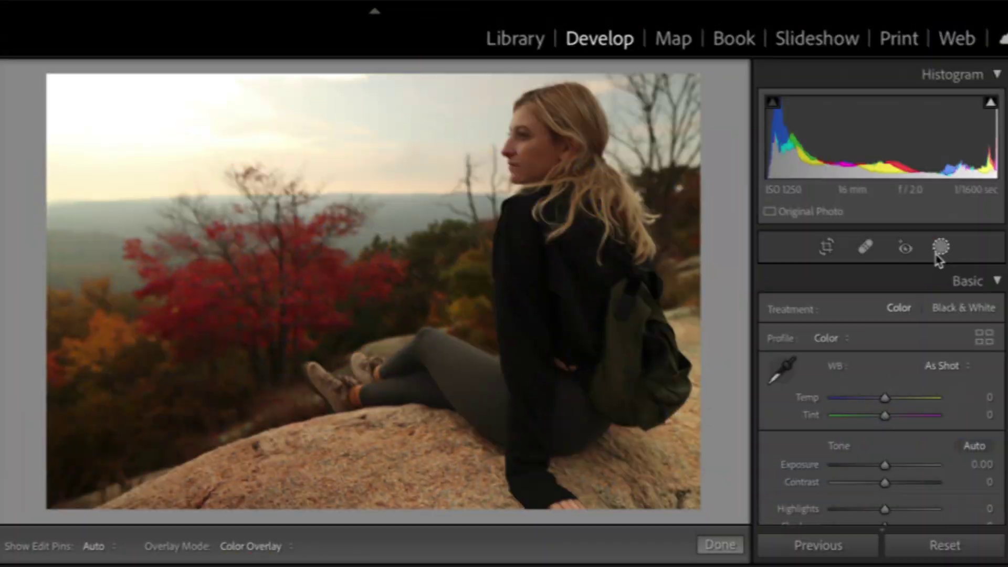
# Create a Select Subject mask on the woman with the Exposure effect at 1.00 and set its contrast to 42
pyautogui.click(935, 254)
pyautogui.click(824, 304)
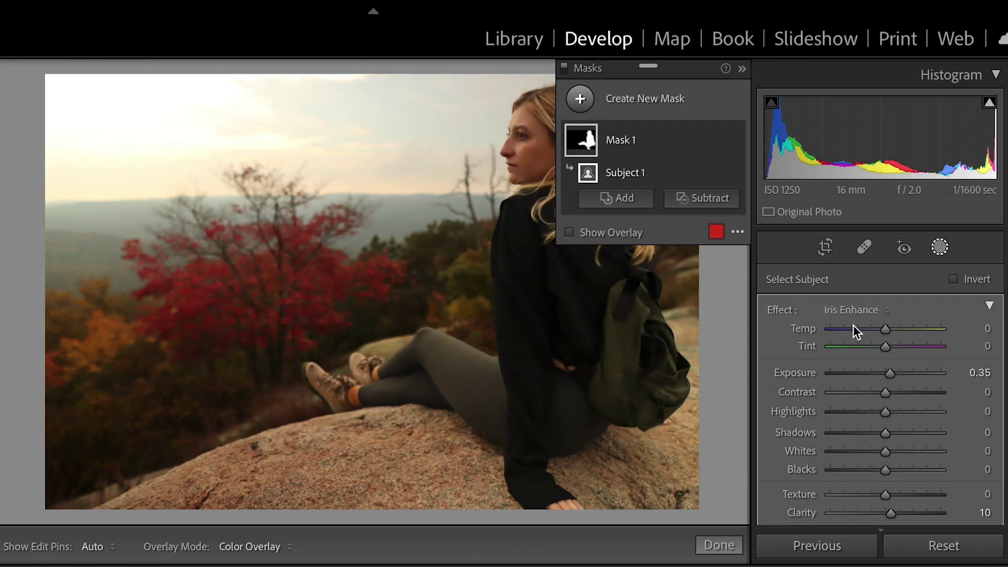
pyautogui.click(869, 310)
pyautogui.scroll(3, 874, 252)
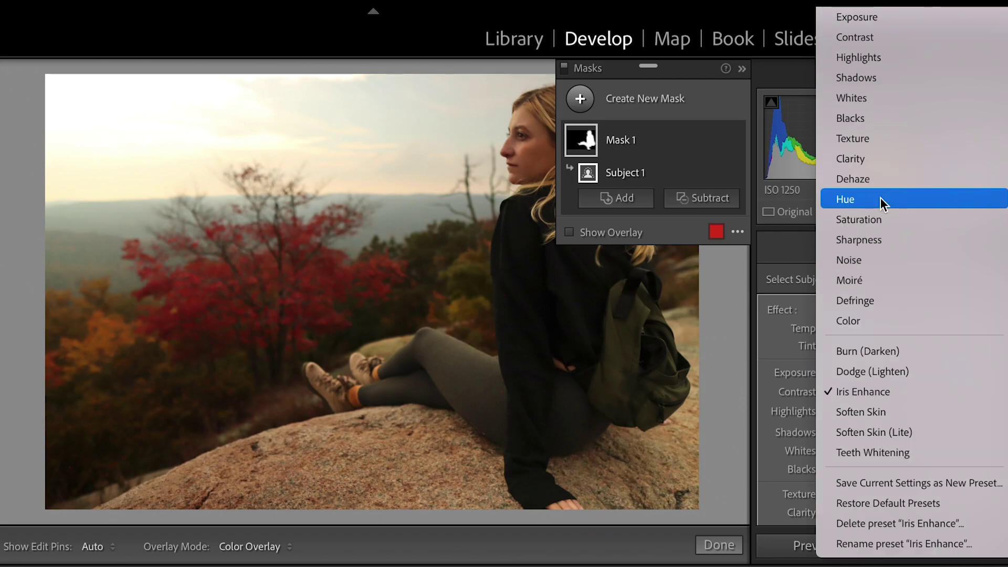
pyautogui.click(885, 16)
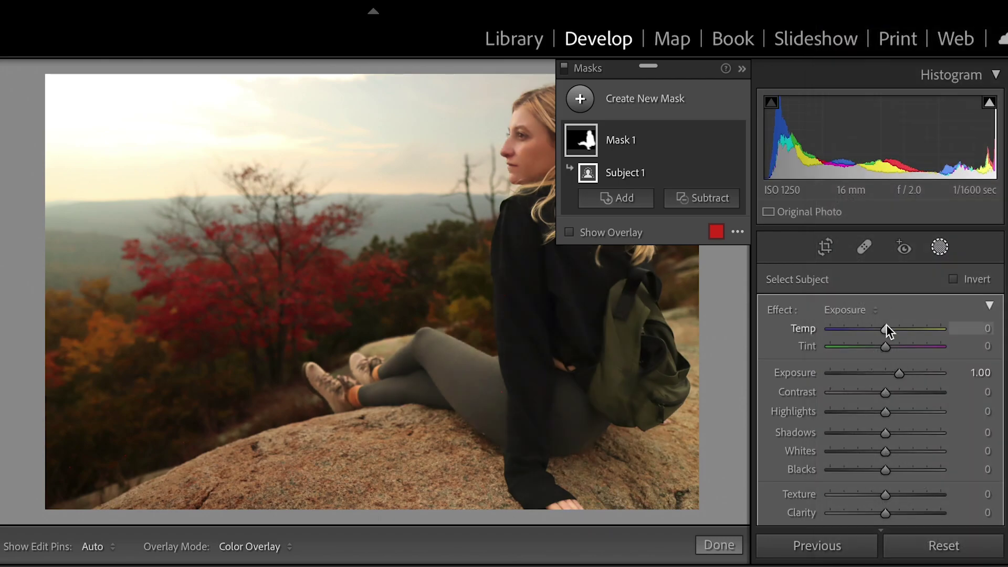
pyautogui.moveTo(893, 393); pyautogui.dragTo(908, 395)
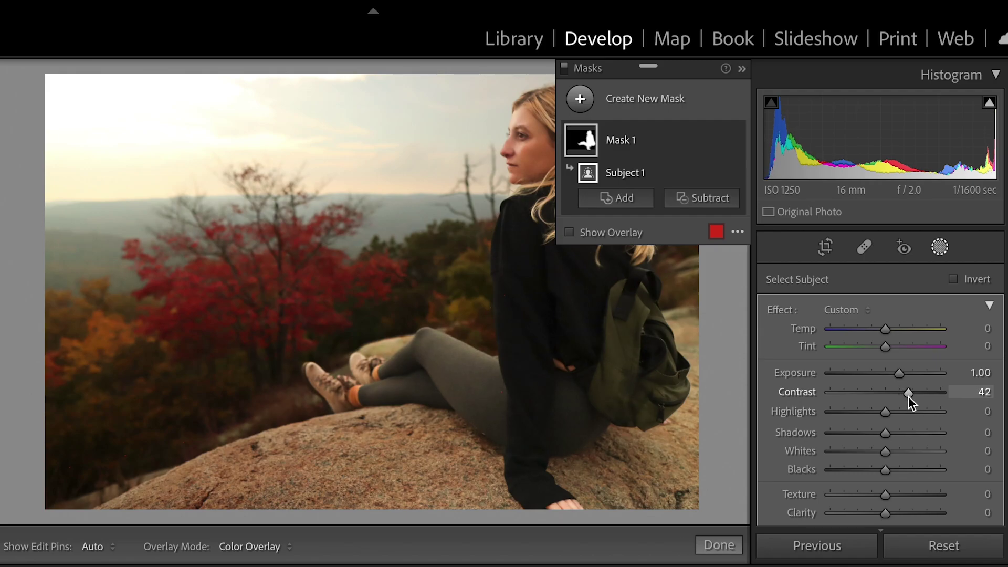
pyautogui.click(718, 545)
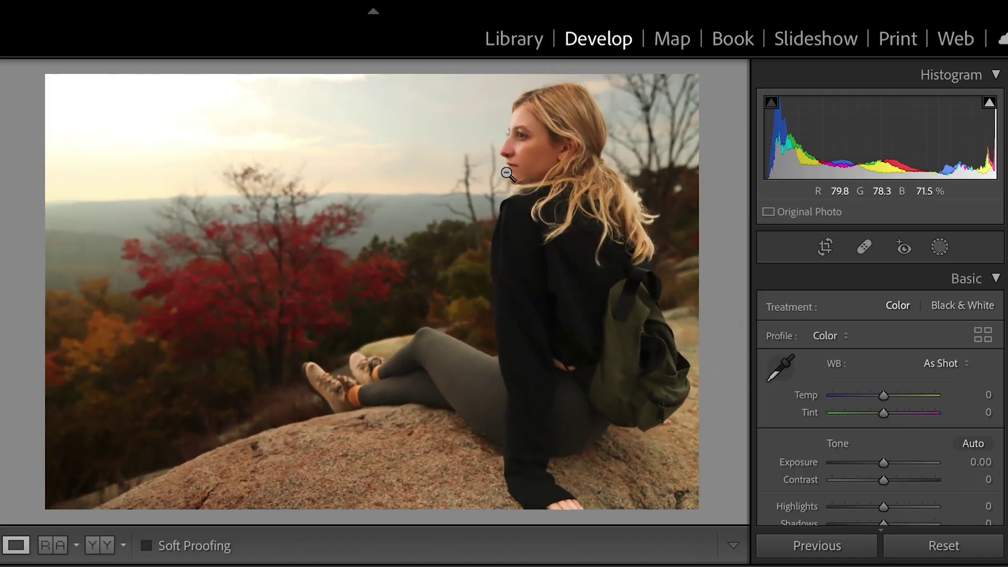
# Create a brush mask with size 5.0 and the Iris Enhance effect, and paint it over the woman's eye
pyautogui.click(535, 140)
pyautogui.hotkey('ctrl', '=')
pyautogui.hotkey('ctrl', '=')
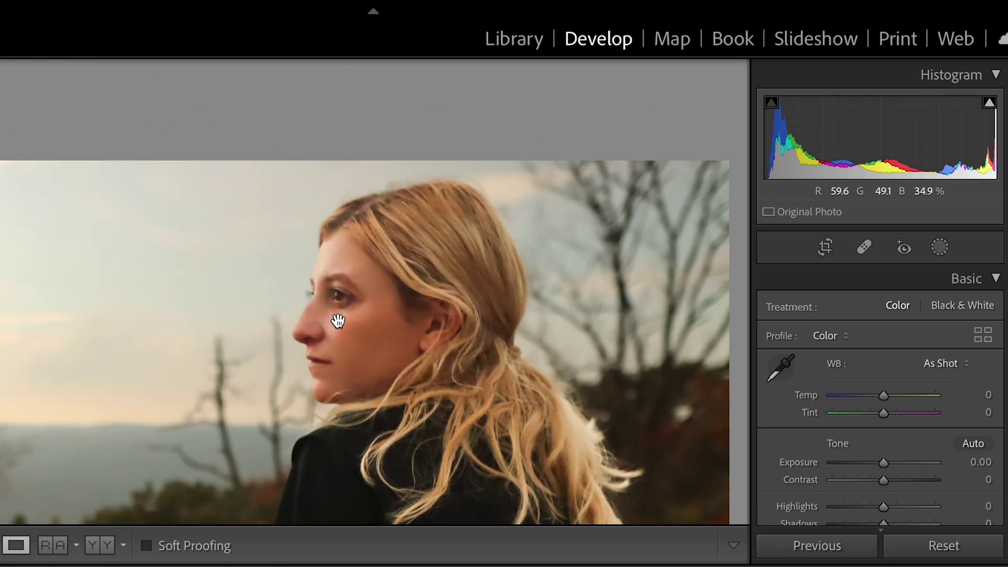
pyautogui.moveTo(300, 342); pyautogui.dragTo(369, 342)
pyautogui.hotkey('ctrl', '=')
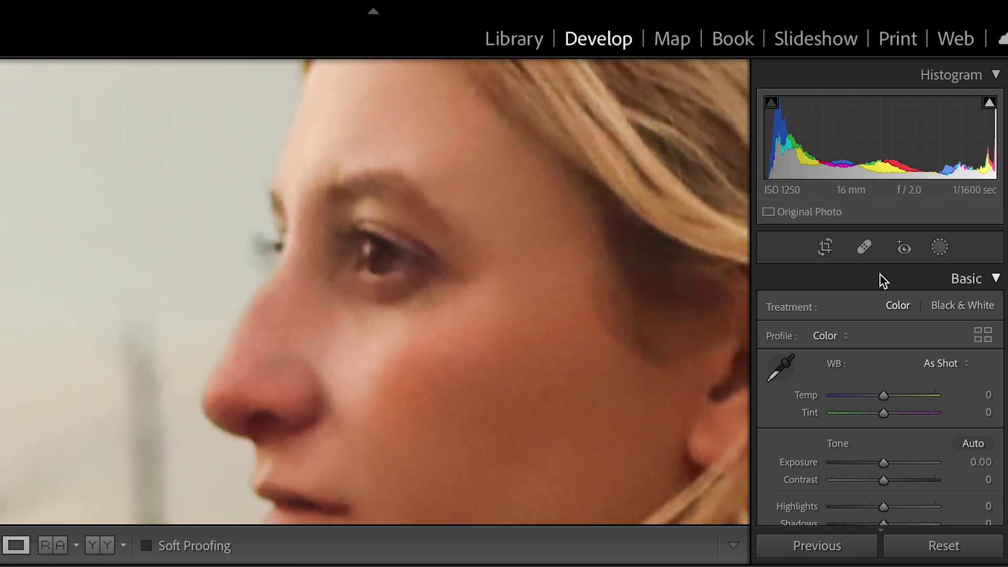
pyautogui.click(940, 248)
pyautogui.click(690, 96)
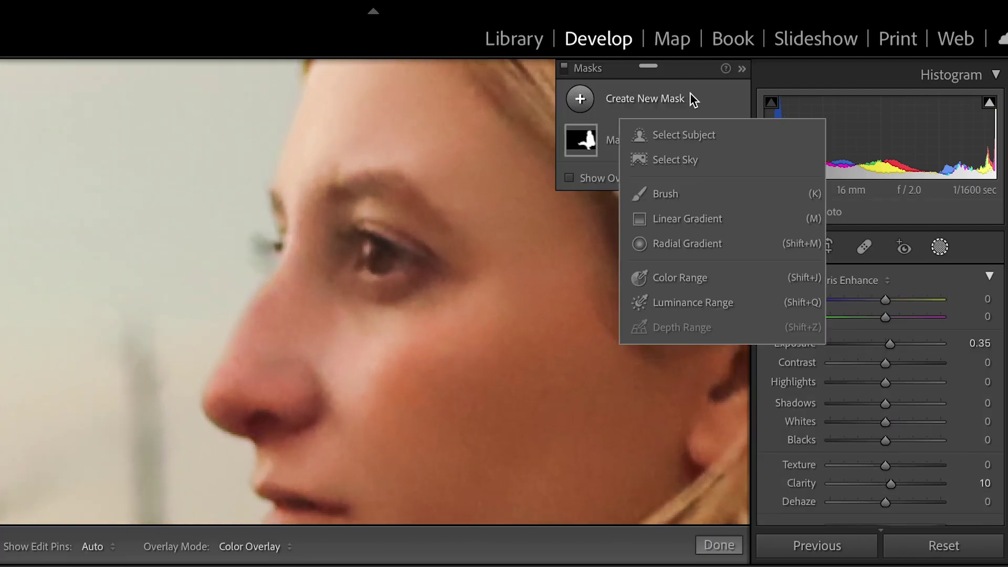
pyautogui.click(692, 190)
pyautogui.press('h')
pyautogui.press('[')
pyautogui.press('[')
pyautogui.moveTo(363, 273); pyautogui.dragTo(377, 248)
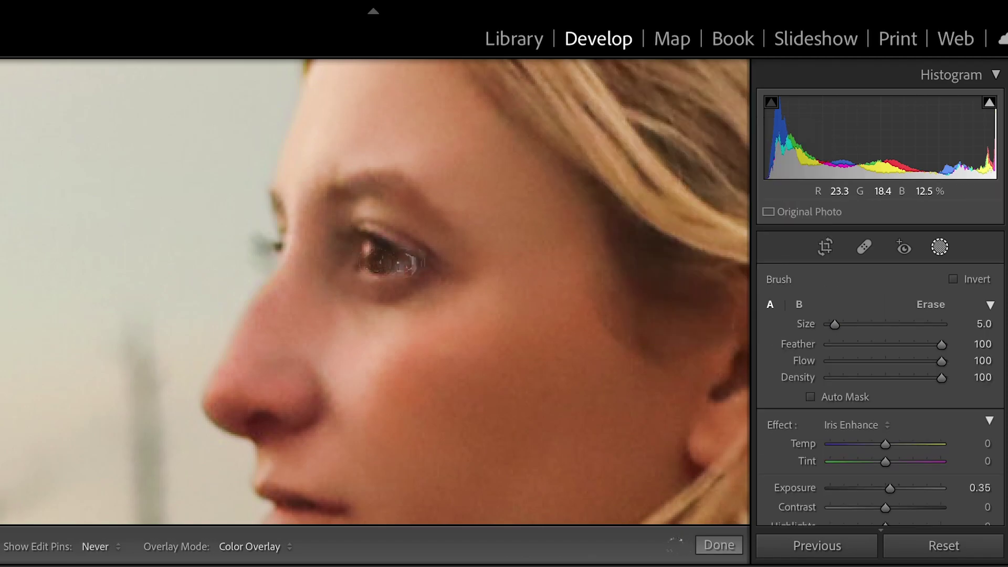
pyautogui.press('z')
pyautogui.click(718, 545)
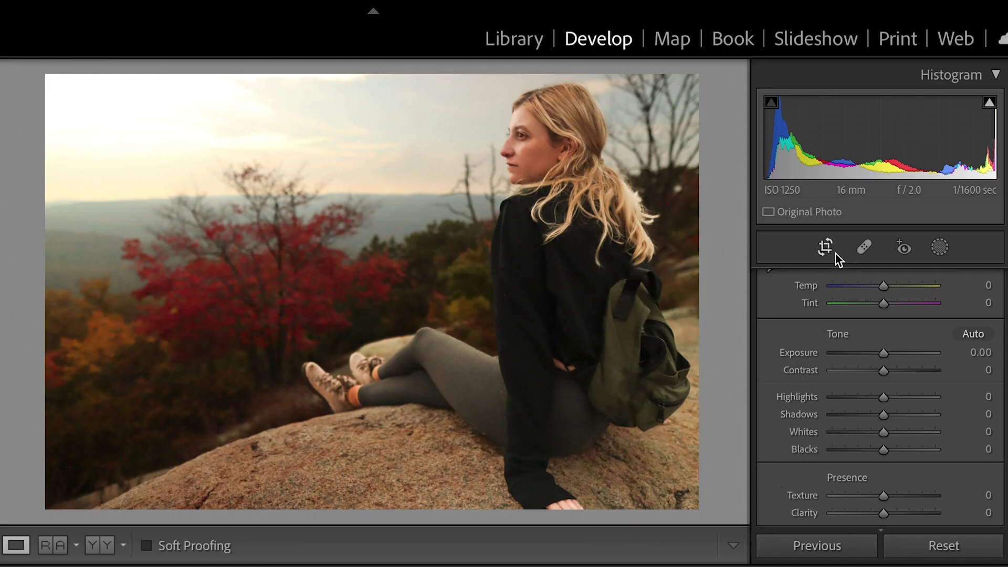
# Create a Select Sky mask, switch its effect preset to Exposure and set its exposure to -0.30
pyautogui.click(936, 251)
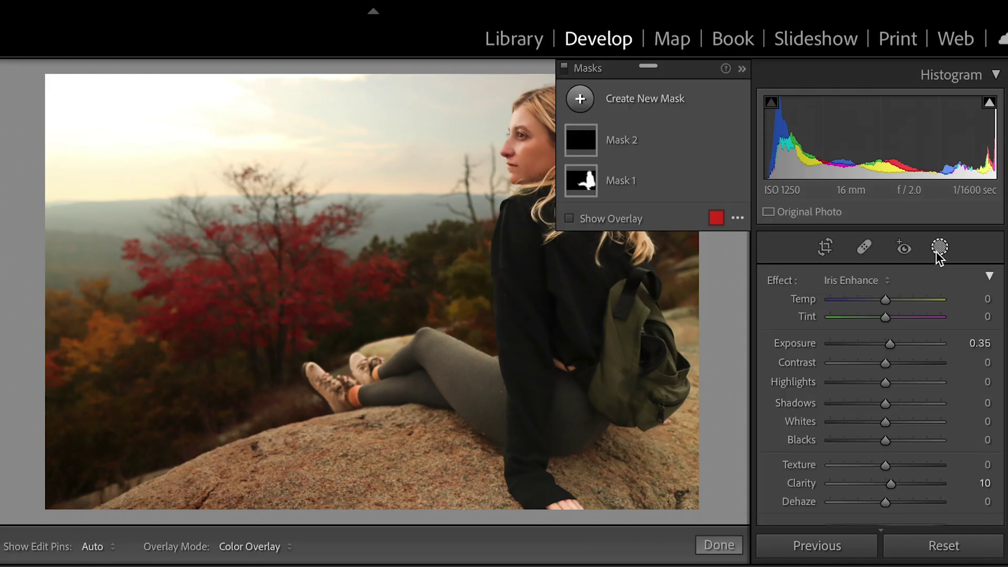
pyautogui.click(659, 99)
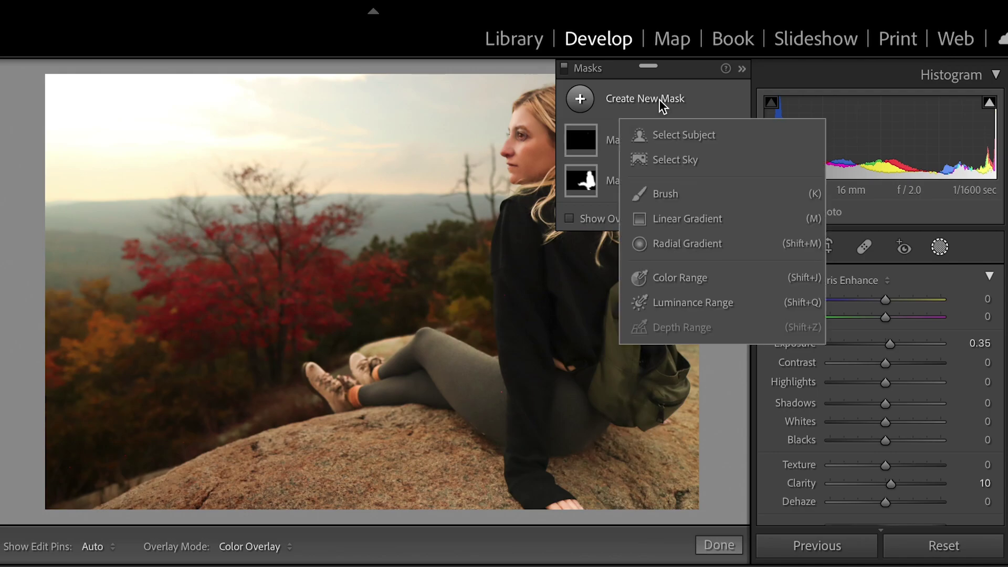
pyautogui.click(682, 157)
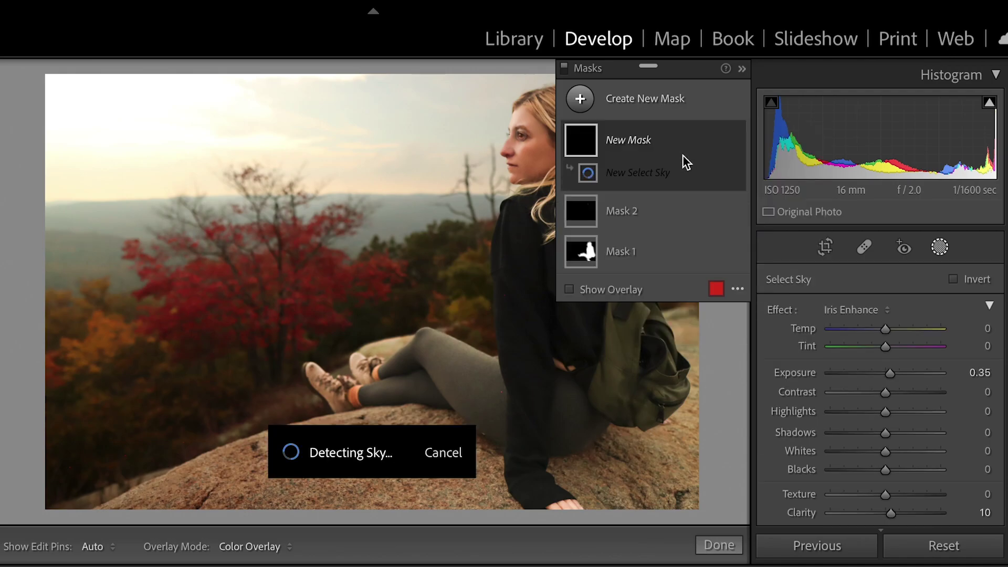
pyautogui.moveTo(686, 67); pyautogui.dragTo(4, 174)
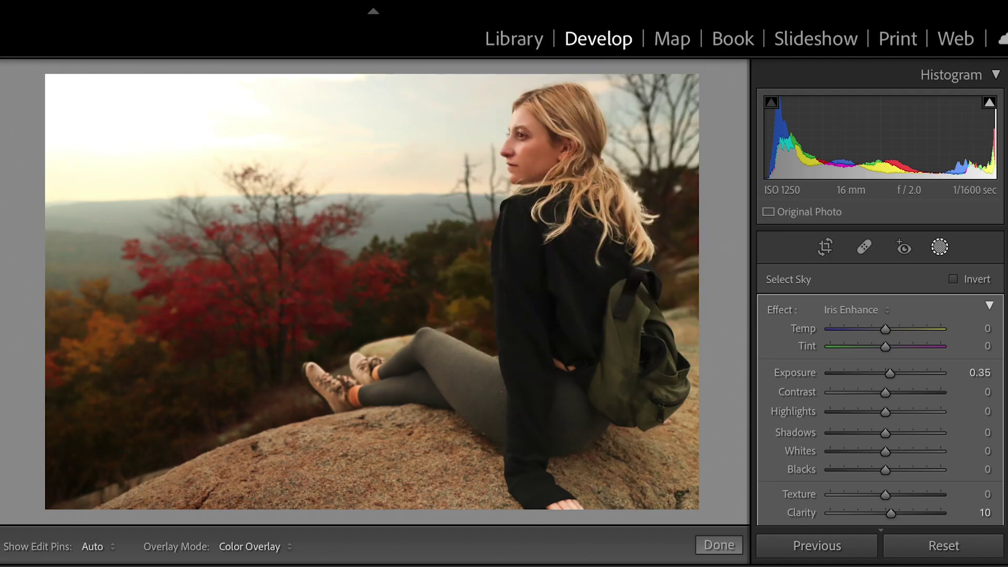
pyautogui.click(849, 308)
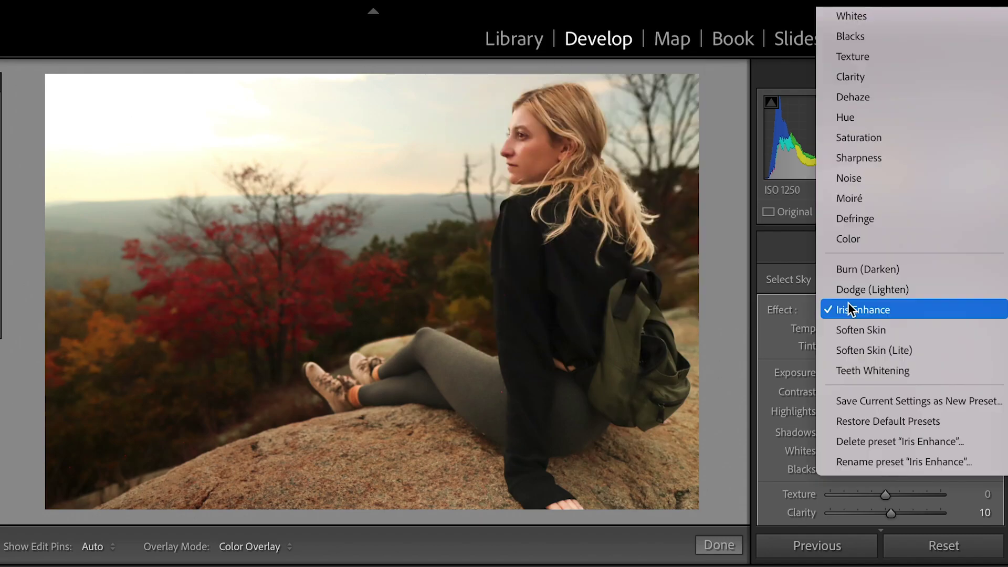
pyautogui.scroll(3, 872, 110)
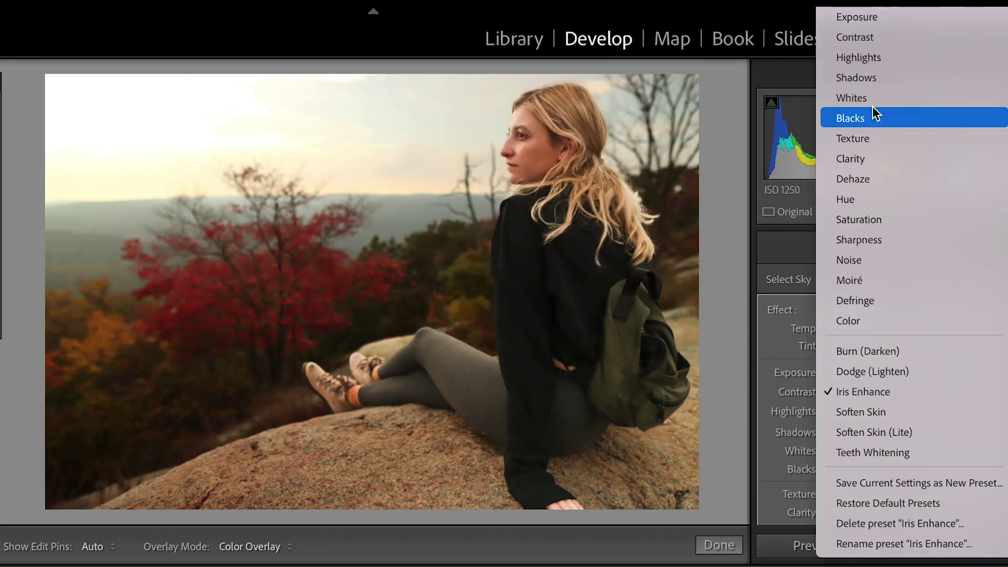
pyautogui.click(884, 21)
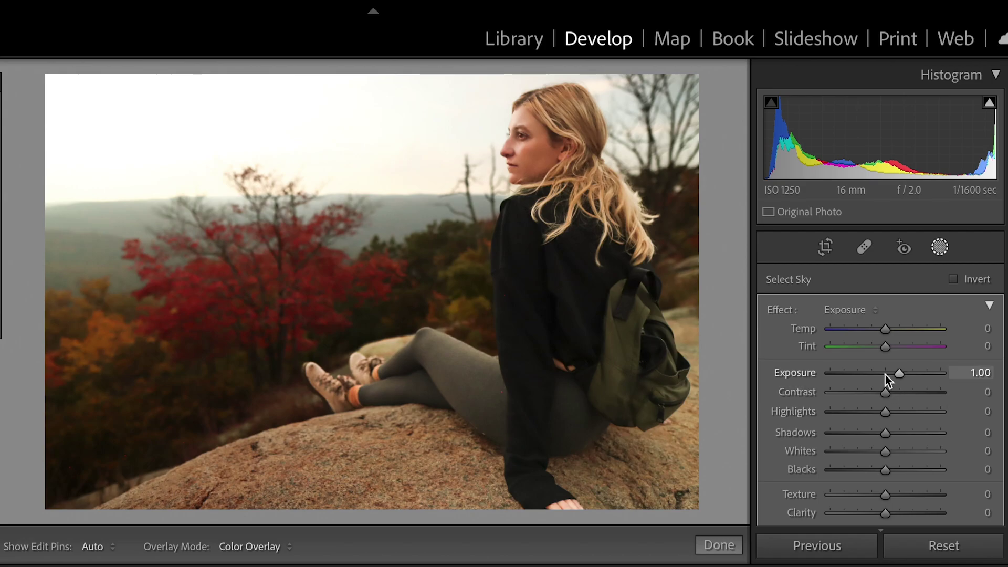
pyautogui.moveTo(883, 373); pyautogui.dragTo(880, 373)
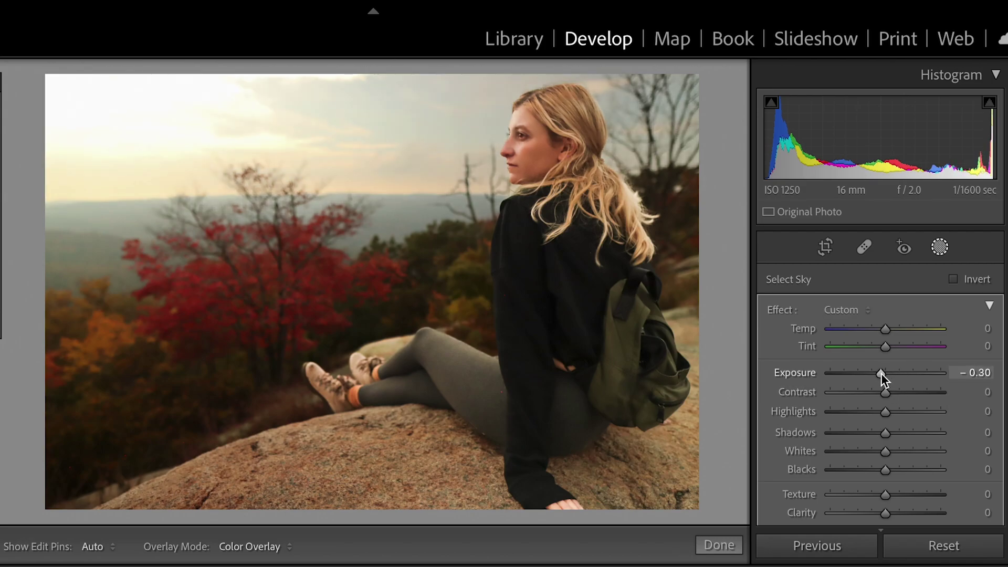
# Set the sky mask's highlights to -26, saturation to 62 and shadows to 37
pyautogui.moveTo(885, 411); pyautogui.dragTo(870, 411)
pyautogui.scroll(-3, 892, 489)
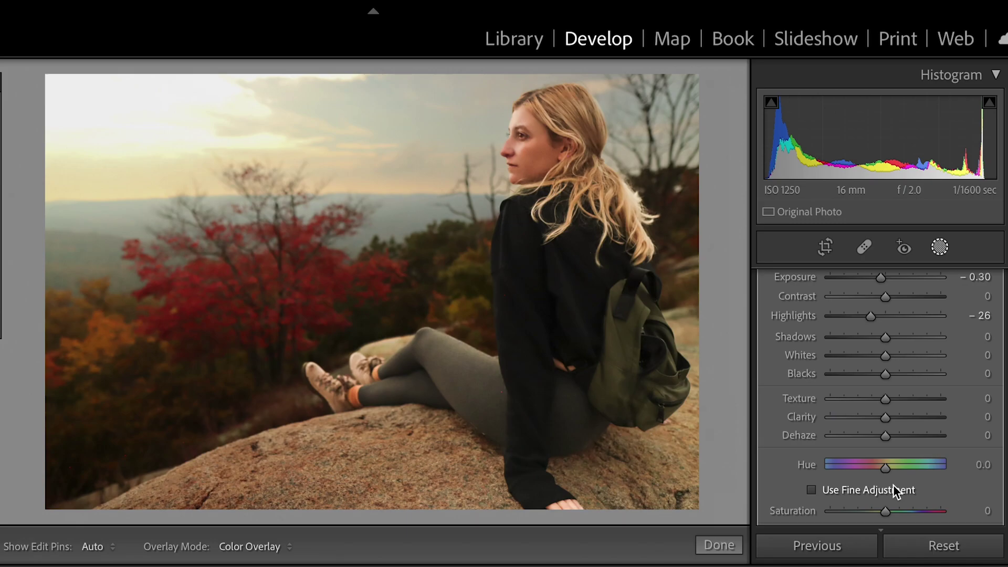
pyautogui.moveTo(885, 510); pyautogui.dragTo(920, 511)
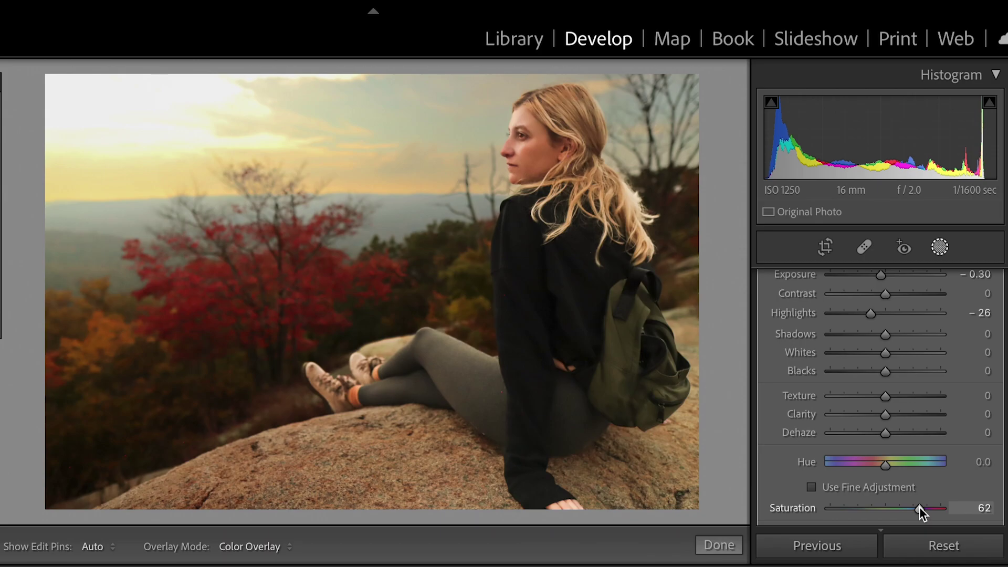
pyautogui.moveTo(885, 335); pyautogui.dragTo(906, 336)
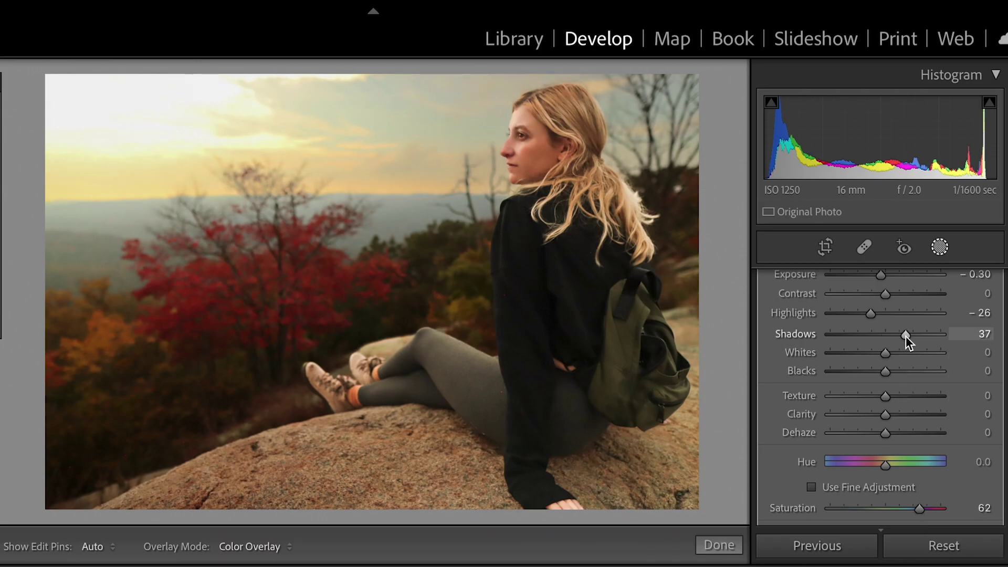
# Set the sky mask's highlights to -60 and exposure to 0.05, warm its temp slightly and finish masking
pyautogui.scroll(1, 864, 336)
pyautogui.scroll(2, 865, 341)
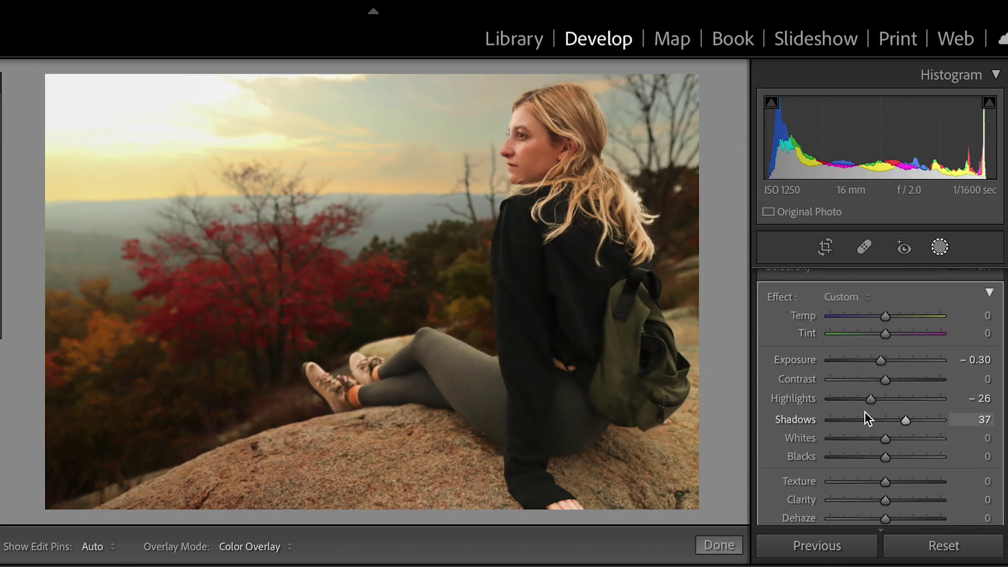
pyautogui.click(852, 400)
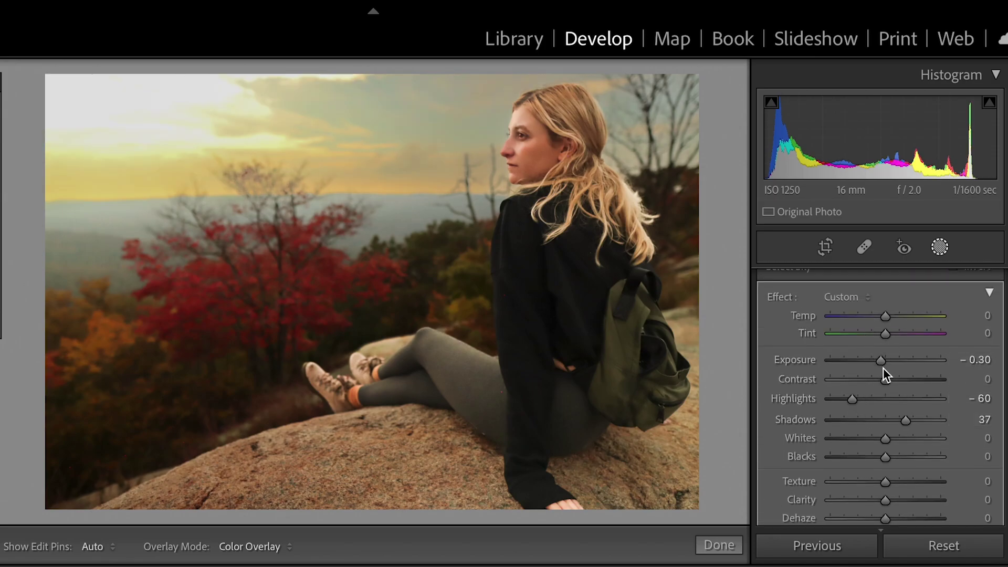
pyautogui.moveTo(882, 361); pyautogui.dragTo(888, 362)
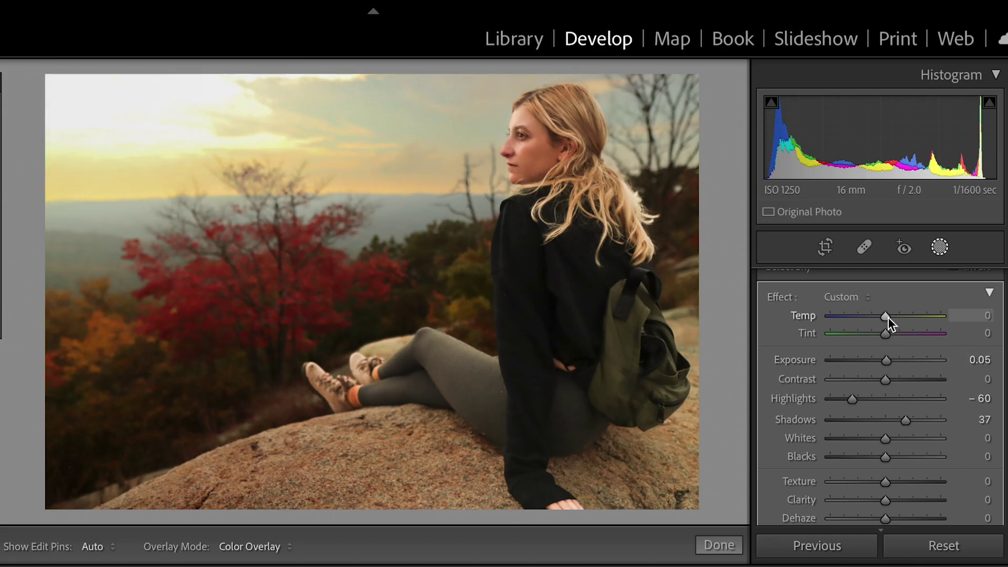
pyautogui.moveTo(887, 317); pyautogui.dragTo(893, 318)
pyautogui.click(718, 546)
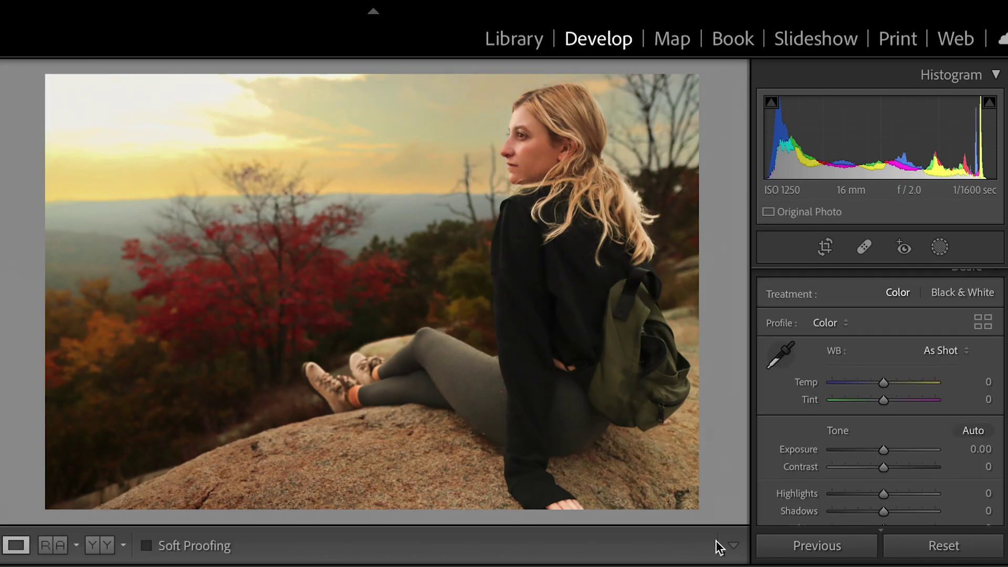
# Create a brush mask and paint it over the autumn foliage and trees around the woman, reducing the brush size to 5.0 for narrow areas
pyautogui.hotkey('shift', 'w')
pyautogui.click(637, 103)
pyautogui.click(667, 192)
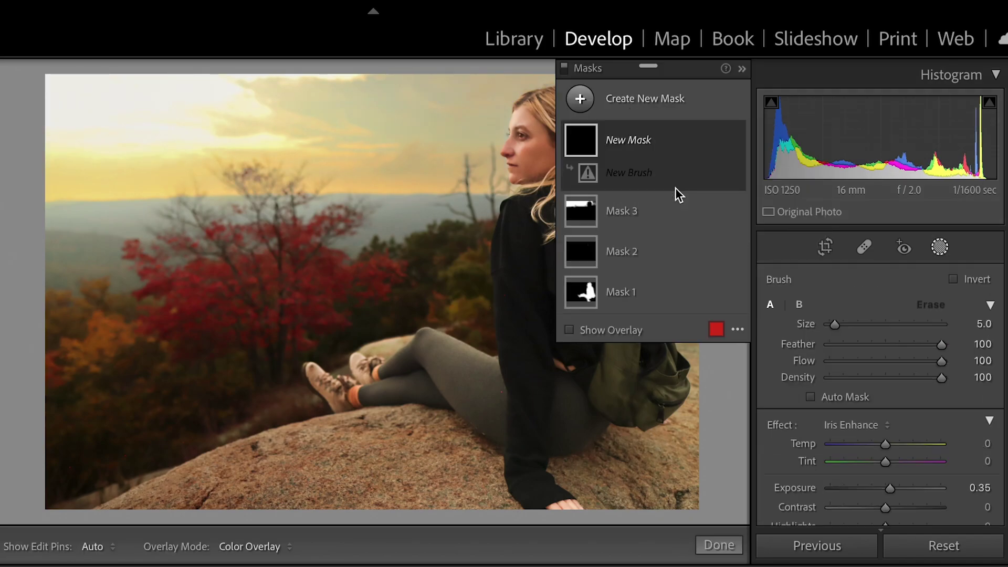
pyautogui.scroll(10, 157, 331)
pyautogui.press('h')
pyautogui.scroll(-5, 136, 320)
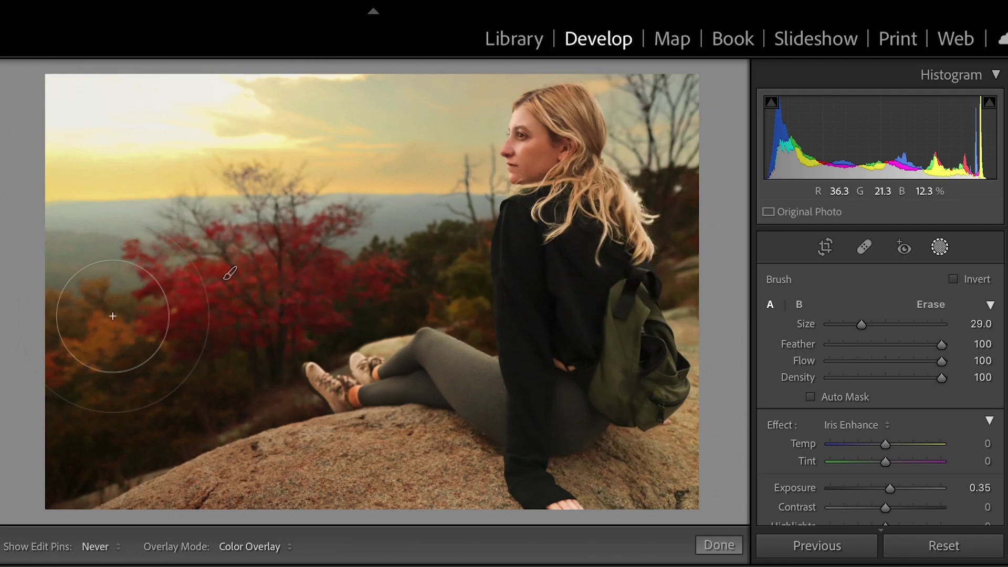
pyautogui.scroll(-5, 236, 378)
pyautogui.press('h')
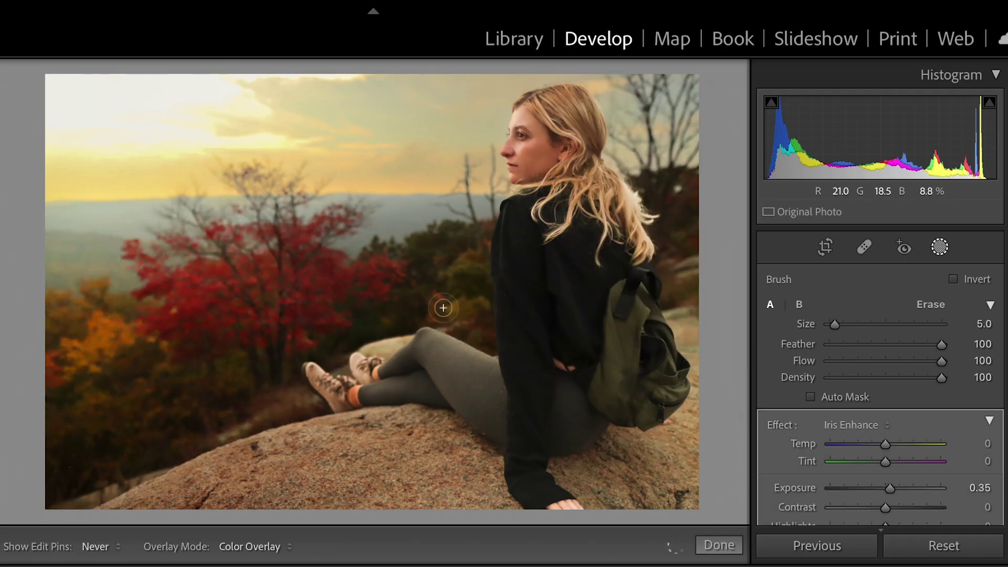
pyautogui.press('h')
pyautogui.press('h')
pyautogui.moveTo(682, 240); pyautogui.dragTo(675, 189)
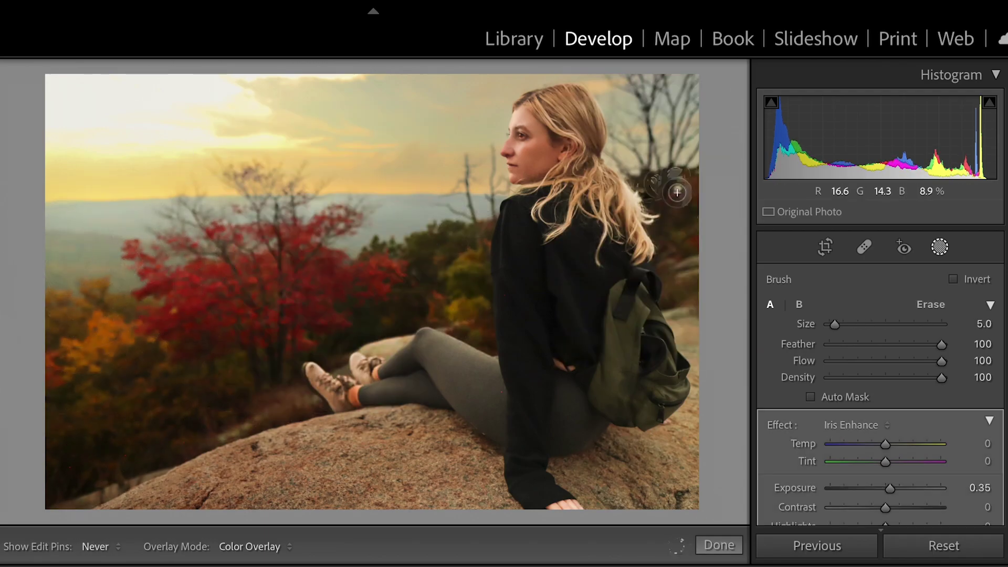
# Apply the Exposure effect preset at 1.00 to the foliage brush mask
pyautogui.click(851, 425)
pyautogui.click(866, 81)
pyautogui.scroll(-3, 928, 425)
pyautogui.scroll(-2, 928, 425)
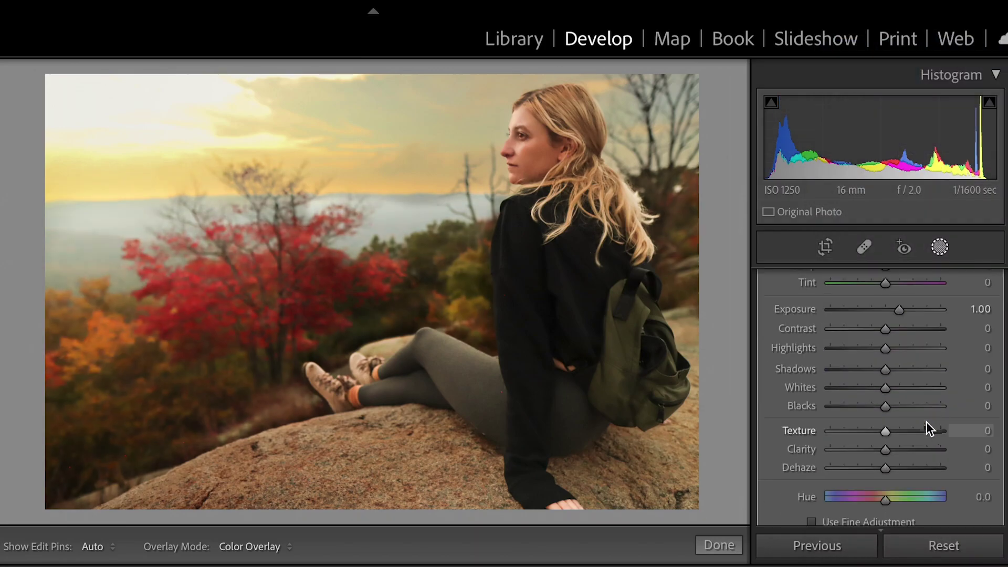
# Set the foliage mask's exposure to 0.13, shadows to 41 and clarity to 45
pyautogui.click(883, 314)
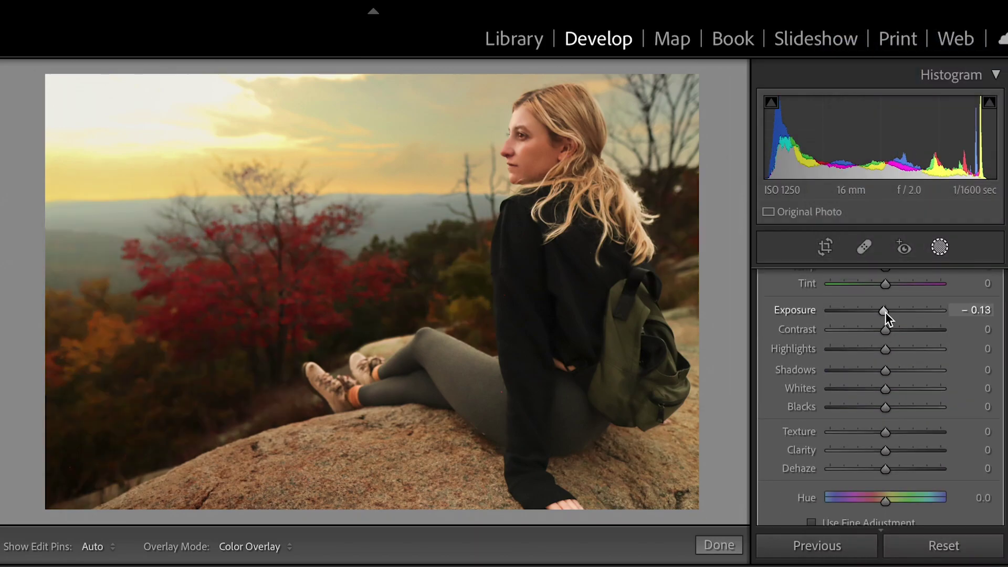
pyautogui.moveTo(887, 310); pyautogui.dragTo(892, 310)
pyautogui.moveTo(900, 367); pyautogui.dragTo(909, 375)
pyautogui.moveTo(408, 298); pyautogui.dragTo(446, 273)
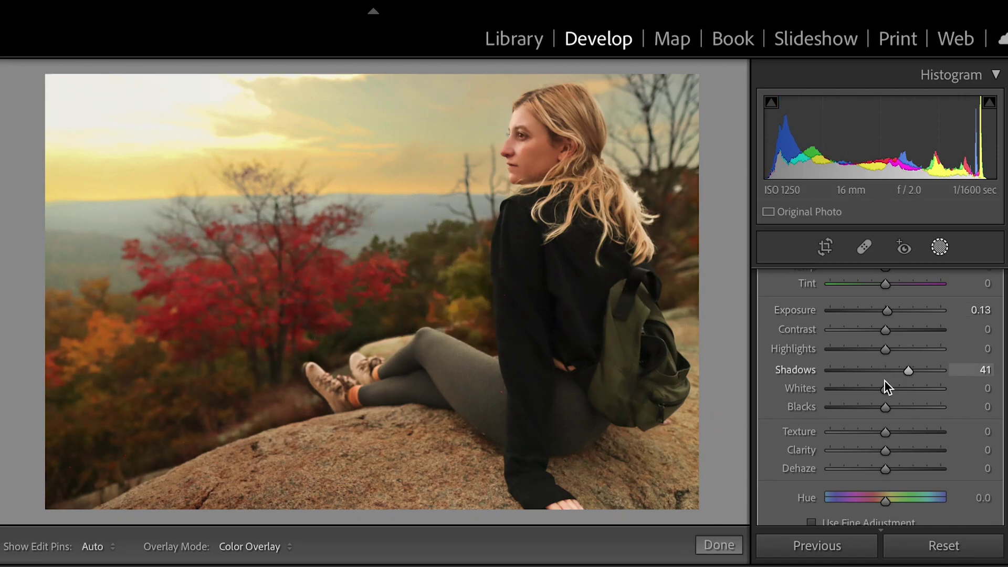
pyautogui.moveTo(900, 452); pyautogui.dragTo(910, 453)
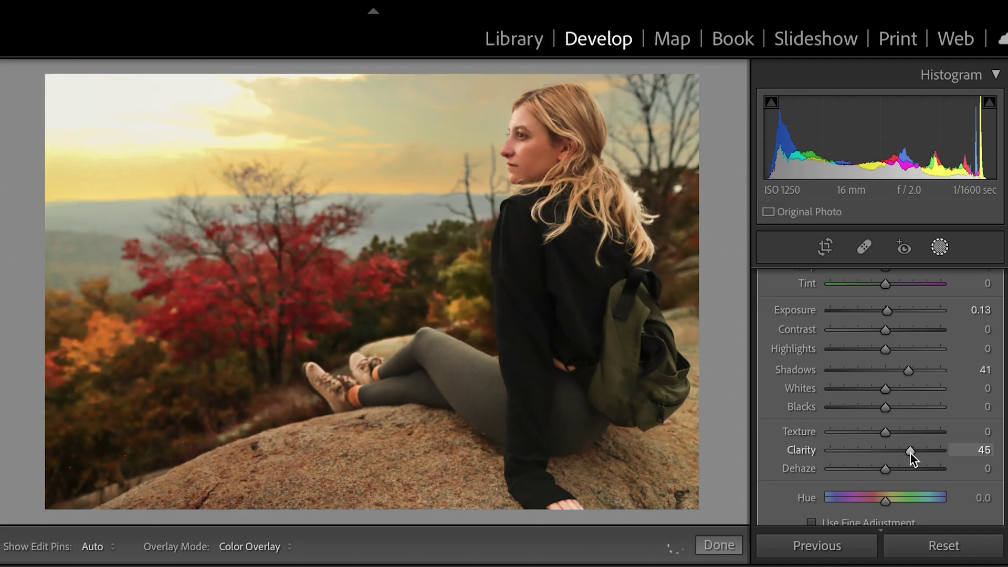
# Raise the foliage mask's saturation to 90, lower its highlights to -33 and finish masking
pyautogui.scroll(-3, 909, 450)
pyautogui.moveTo(885, 500); pyautogui.dragTo(934, 498)
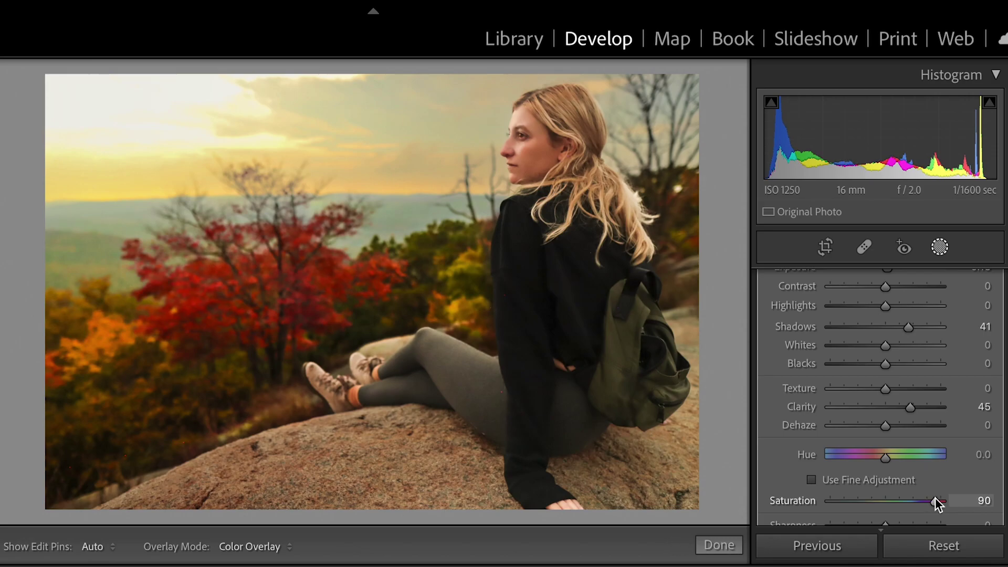
pyautogui.click(867, 306)
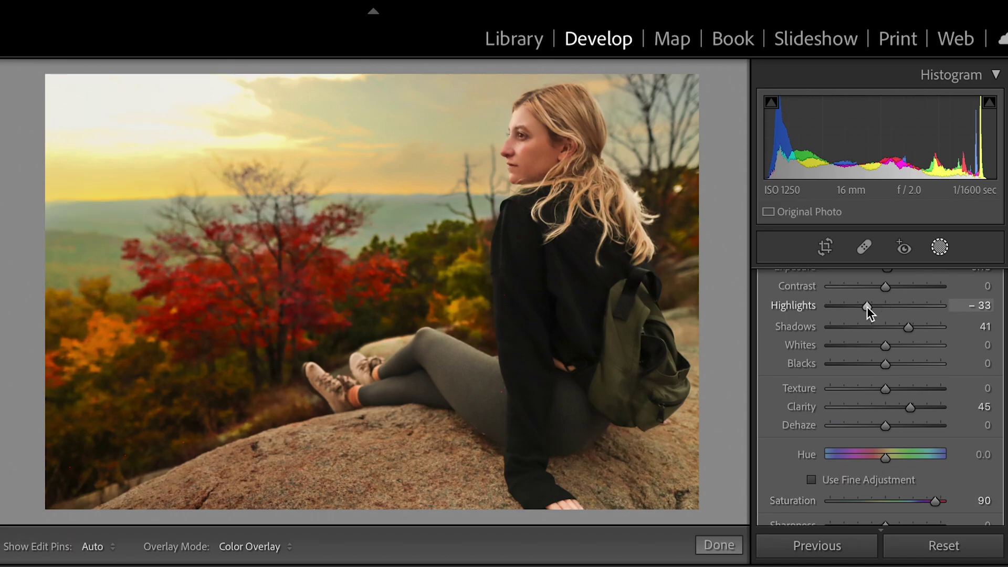
pyautogui.click(735, 551)
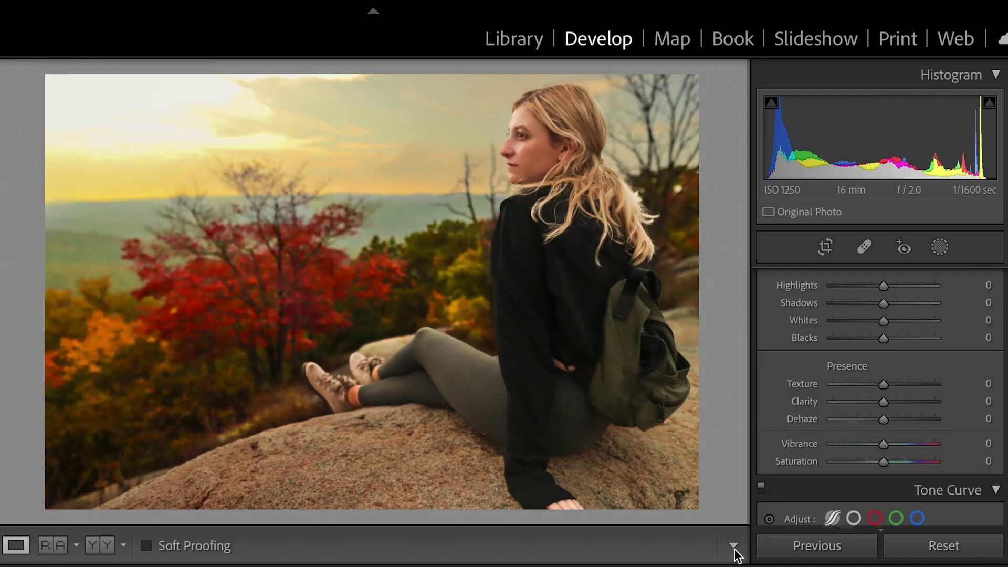
# Create a new brush mask with size 18.0 and paint it over the rock the woman sits on
pyautogui.click(940, 247)
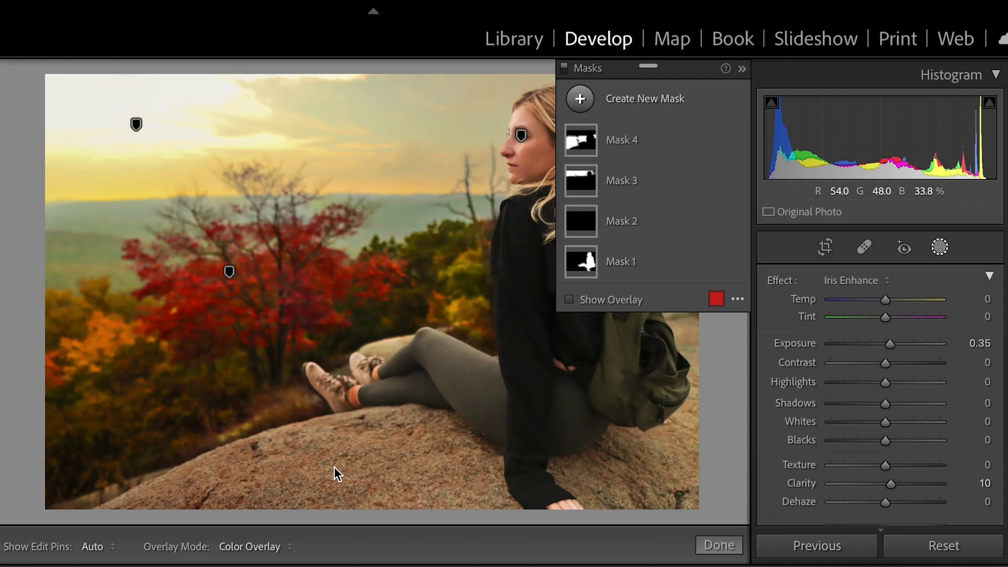
pyautogui.click(633, 108)
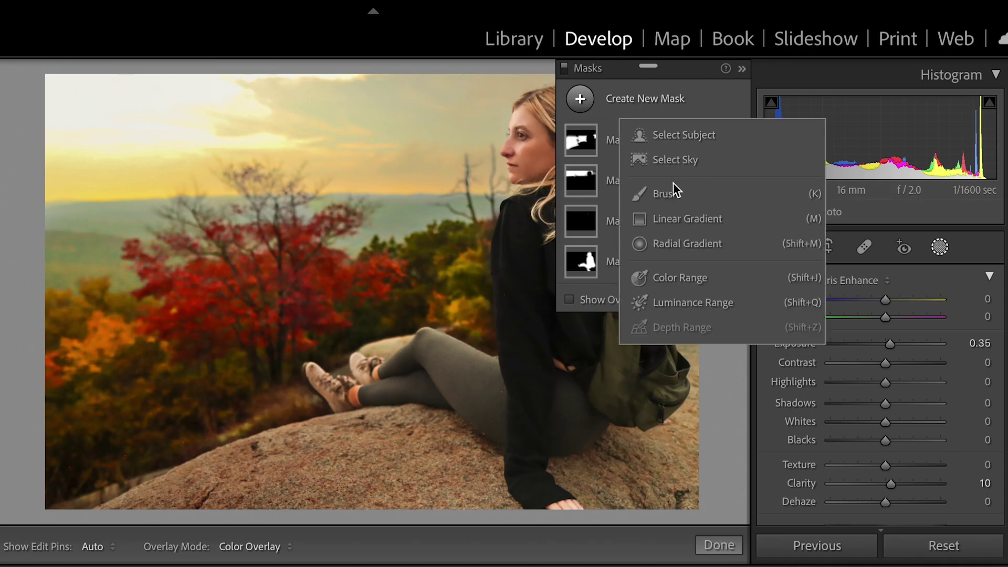
pyautogui.click(665, 194)
pyautogui.moveTo(322, 478)
pyautogui.mouseDown()
pyautogui.moveTo(352, 470)
pyautogui.moveTo(184, 483)
pyautogui.moveTo(498, 462)
pyautogui.moveTo(628, 484)
pyautogui.mouseUp()
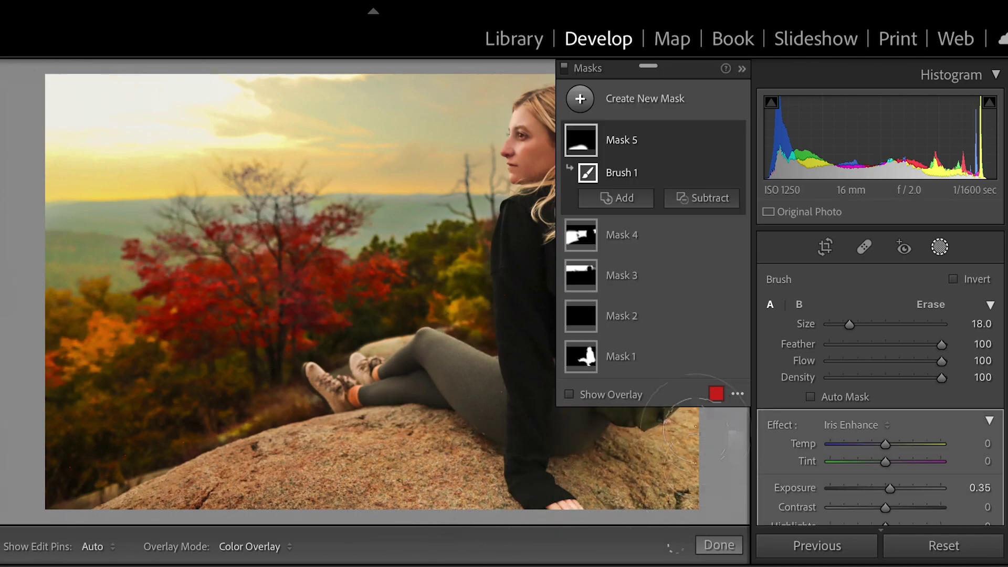
# Set the rock mask's clarity to 66 and highlights to -71, keeping exposure at 0.35, and finish masking
pyautogui.scroll(-4, 892, 451)
pyautogui.click(922, 452)
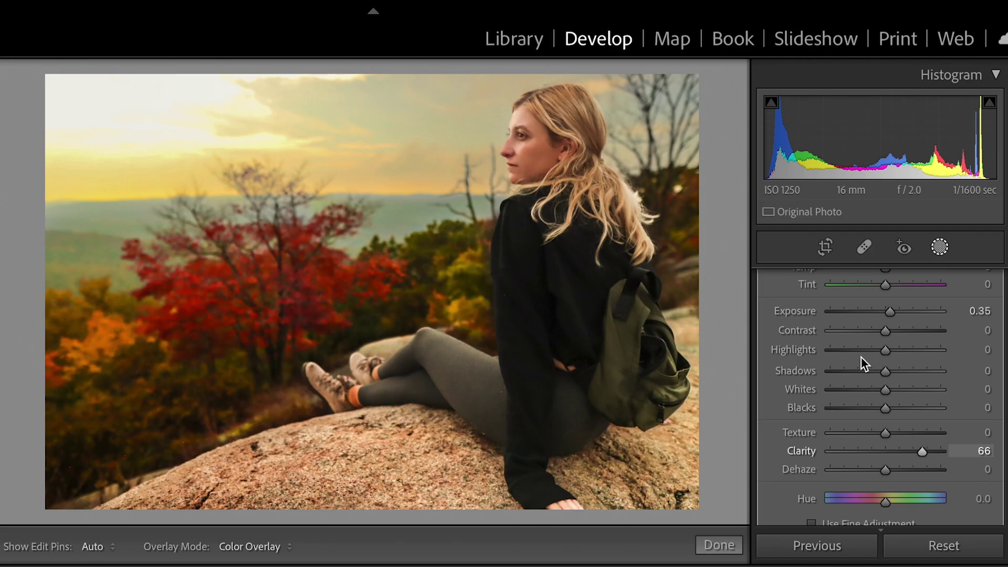
pyautogui.moveTo(861, 351); pyautogui.dragTo(845, 351)
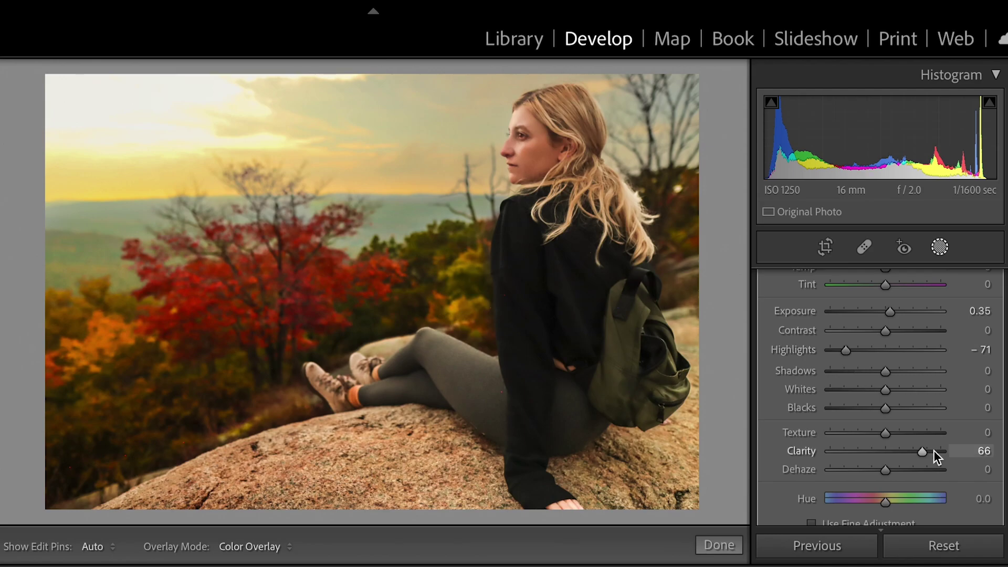
pyautogui.click(719, 545)
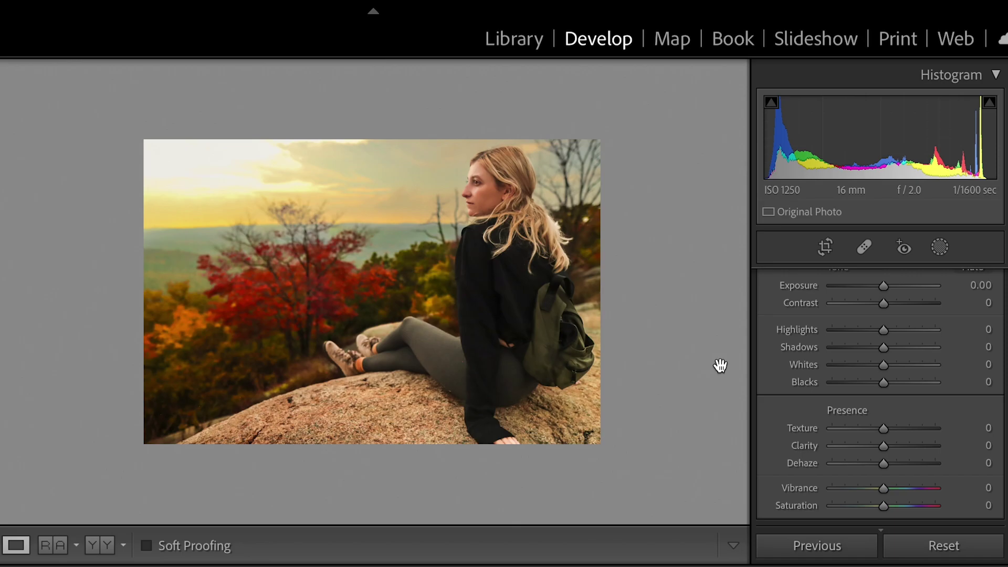
# Reset all edits on the photo of the woman on the rock
pyautogui.click(943, 545)
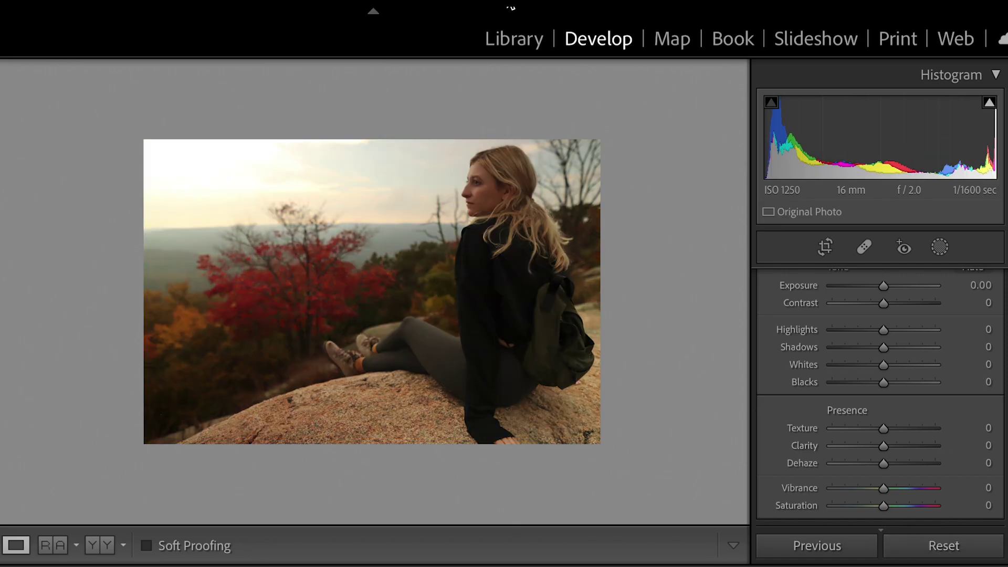